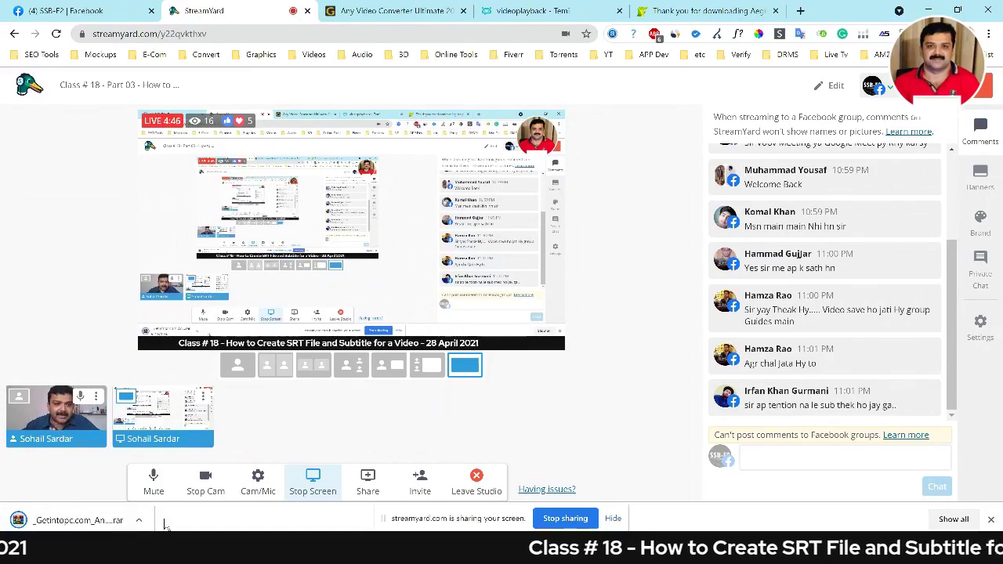
Show the downloaded archive in its folder and paste it into the trans folder.
left_click(138, 520)
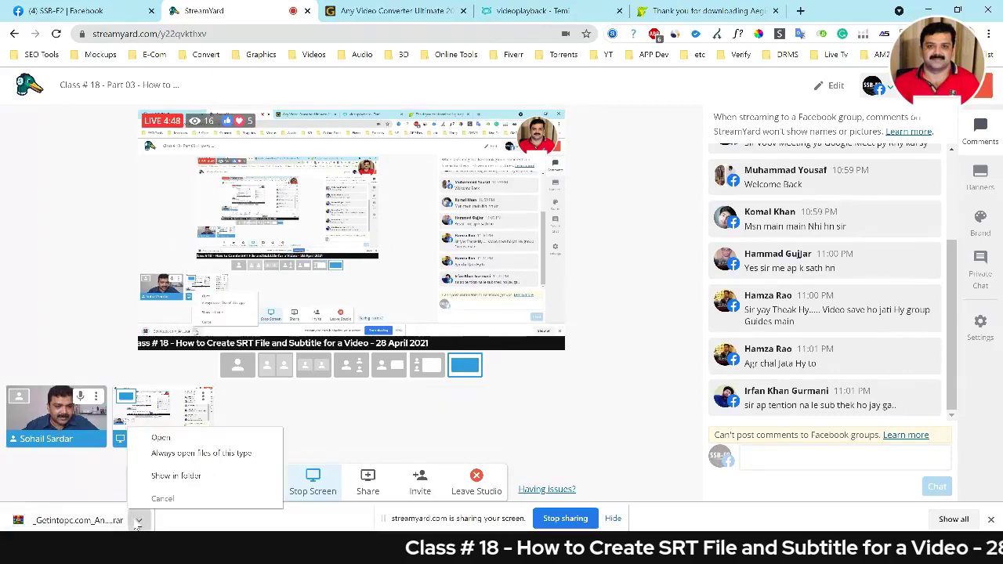
left_click(176, 476)
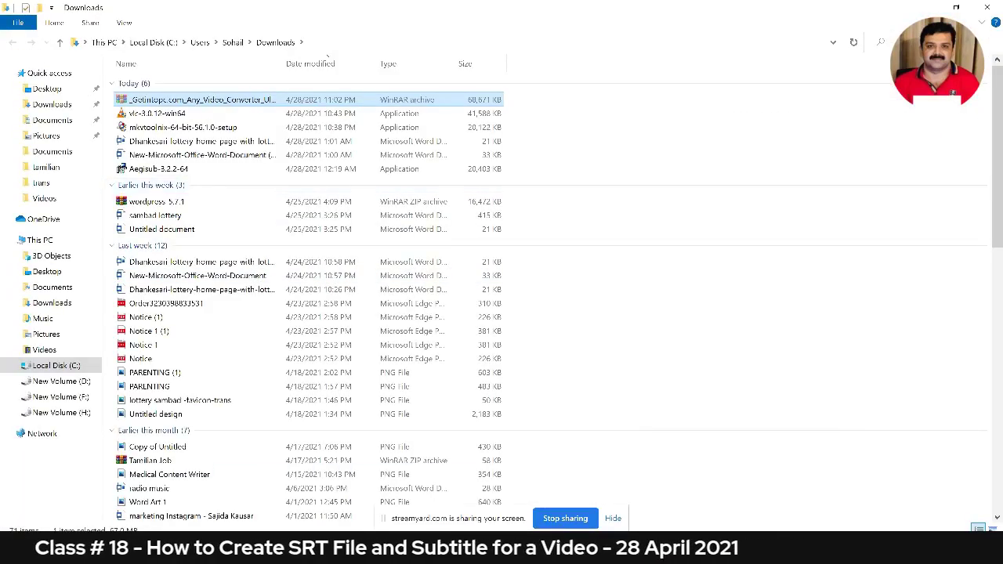
key("alt+Tab")
left_click(305, 278)
key("ctrl+v")
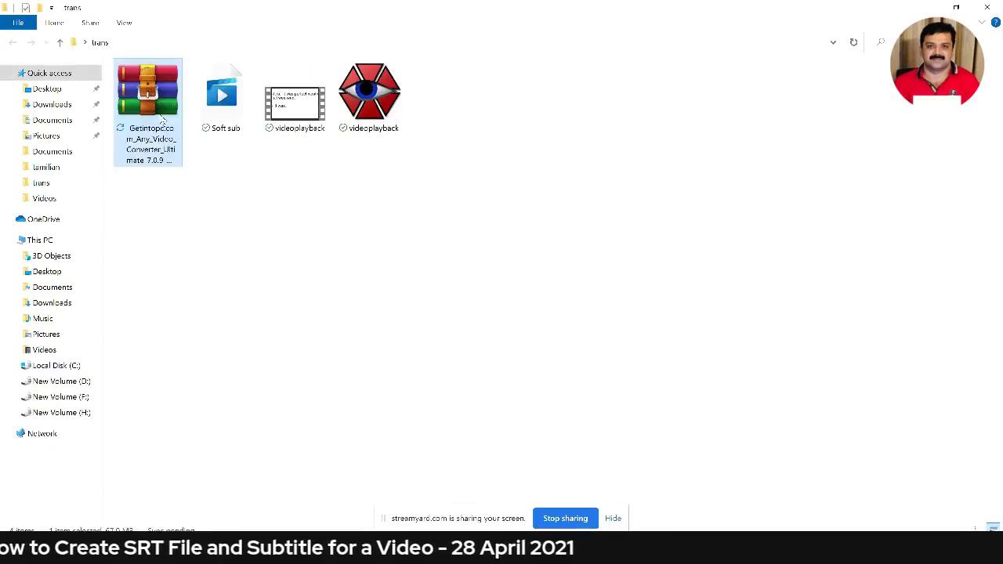
Extract the WinRAR archive here in trans, entering the archive password.
right_click(162, 122)
left_click(133, 183)
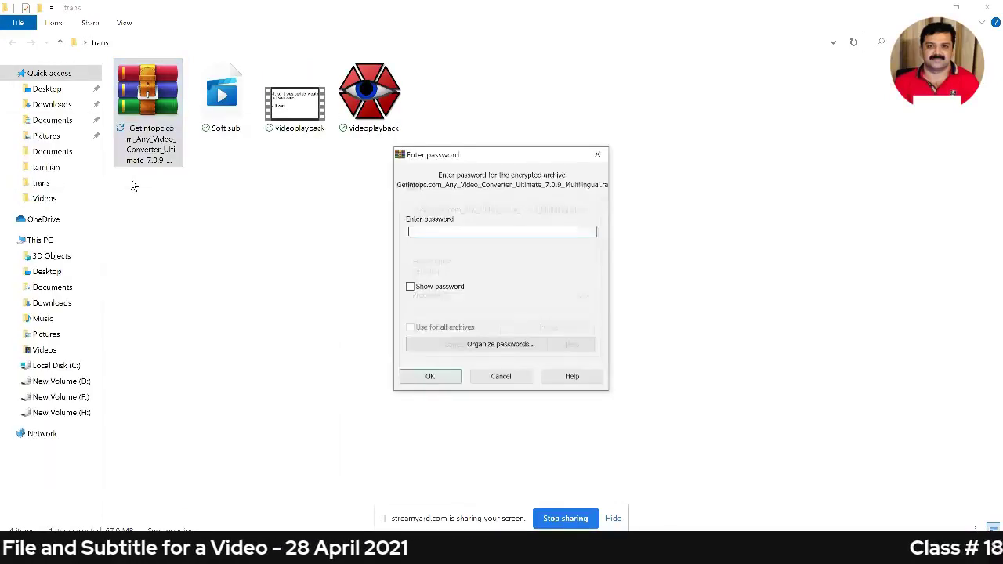
type("123")
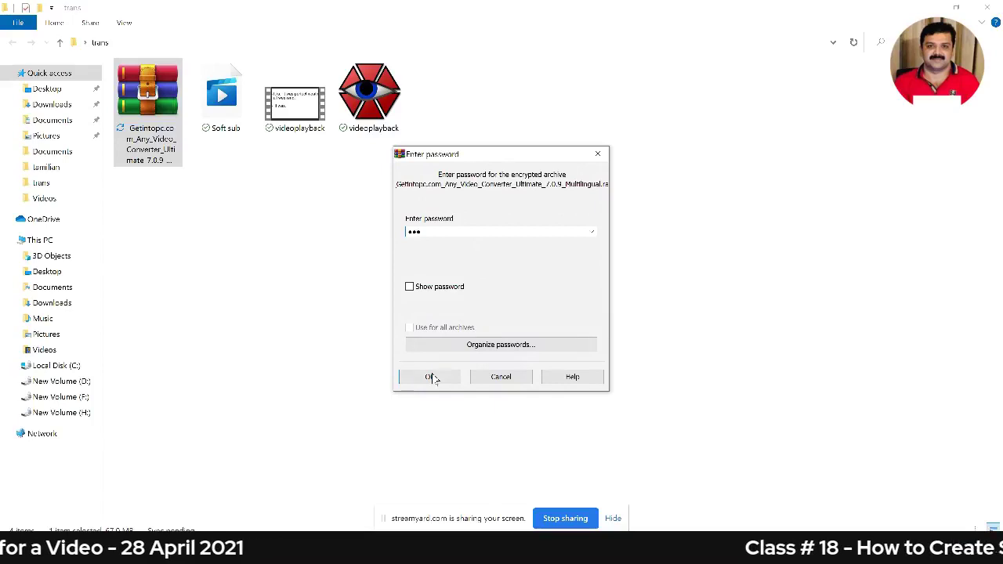
left_click(431, 377)
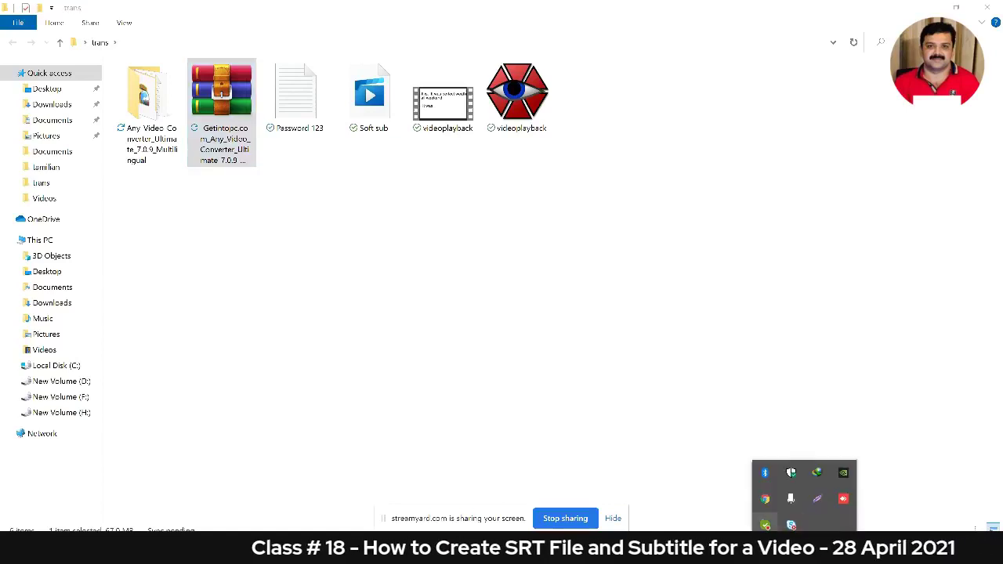
Disable real-time, cloud-delivered, sample submission and tamper protection under Virus & threat protection settings.
left_click(792, 474)
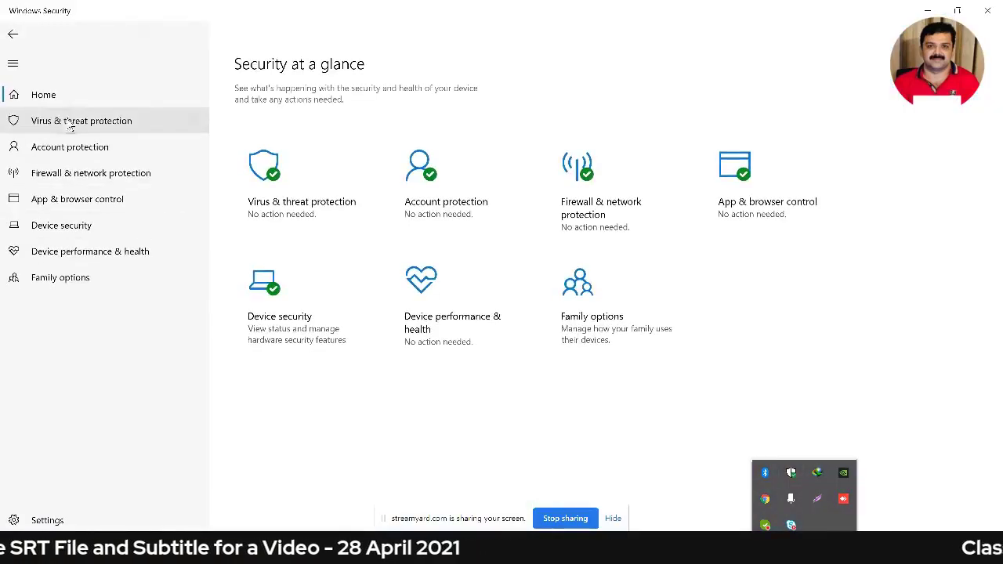
left_click(69, 125)
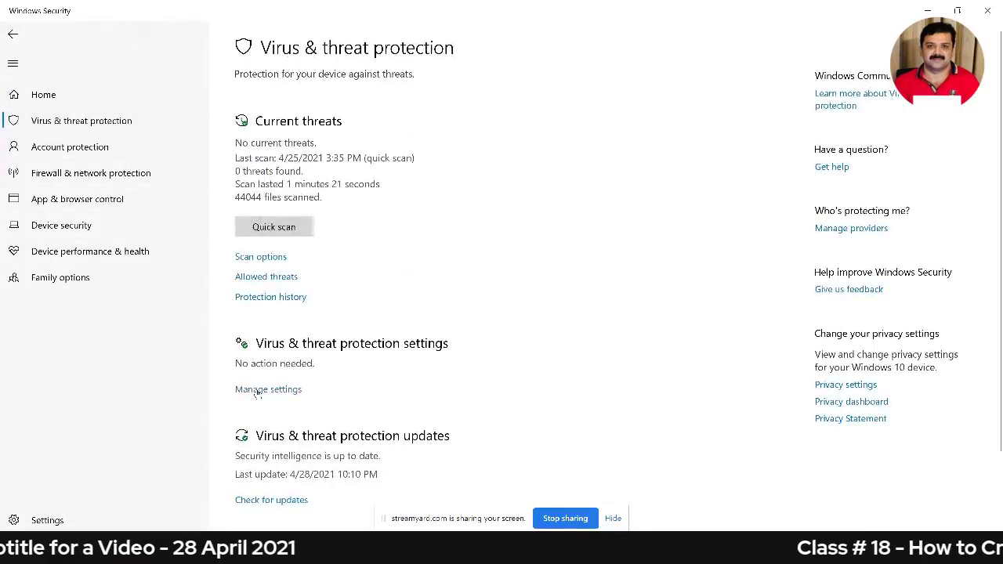
left_click(257, 389)
left_click(252, 207)
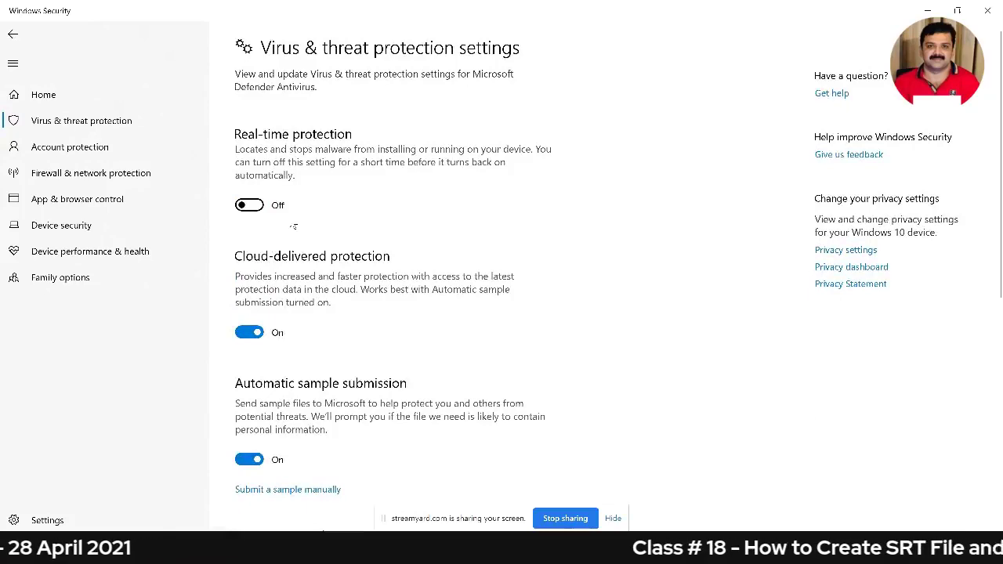
left_click(250, 345)
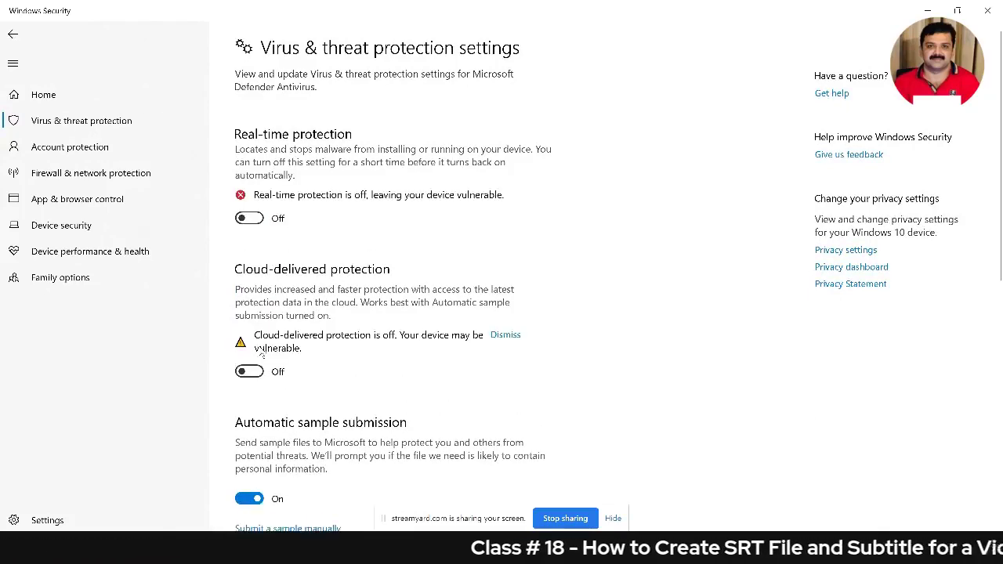
left_click(249, 494)
scroll(329, 423, "down", 2)
scroll(329, 423, "down", 4)
left_click(249, 276)
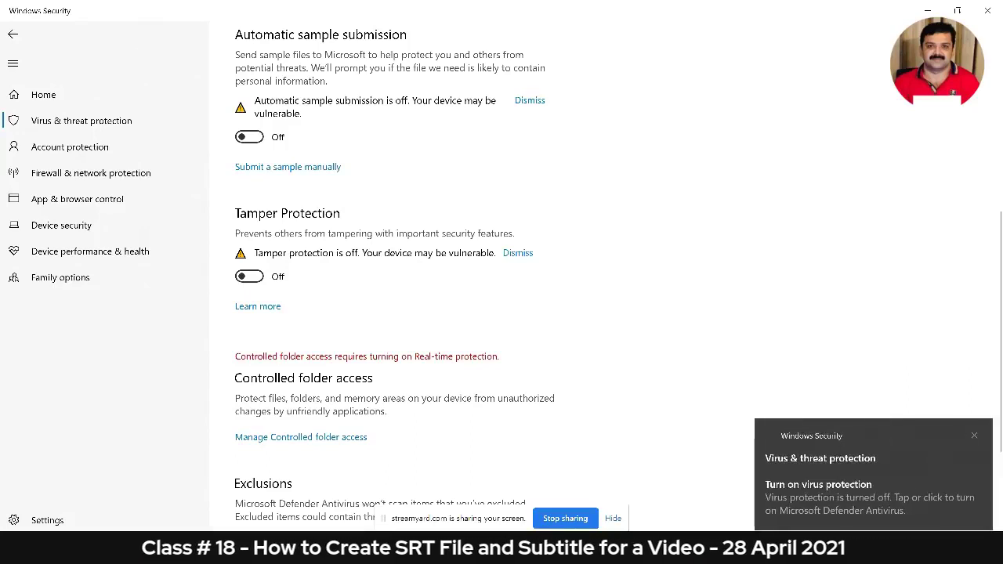
left_click(987, 11)
Run the avc_ultimate installer in English with default location, Start Menu folder and desktop shortcut.
double_click(149, 116)
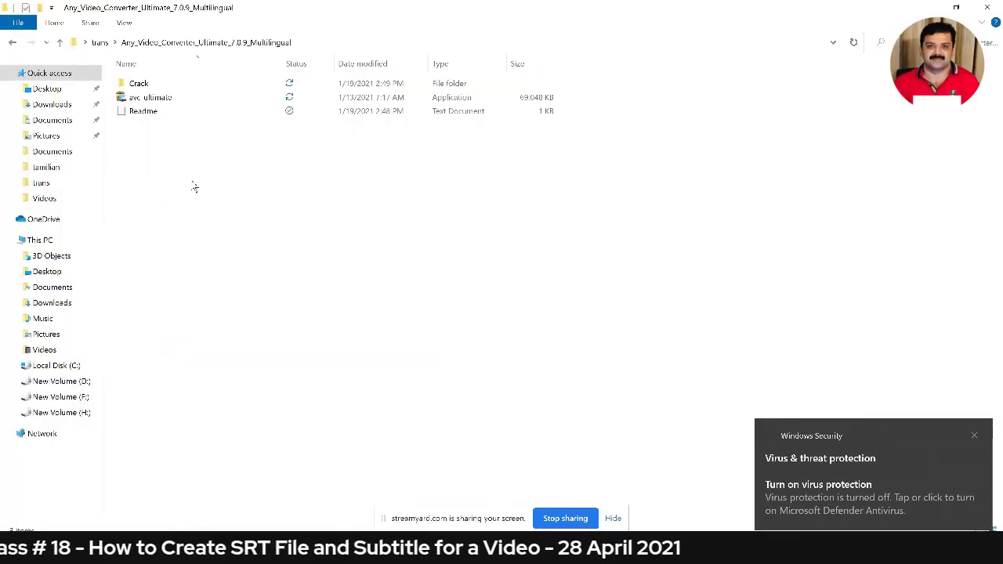
left_click(174, 102)
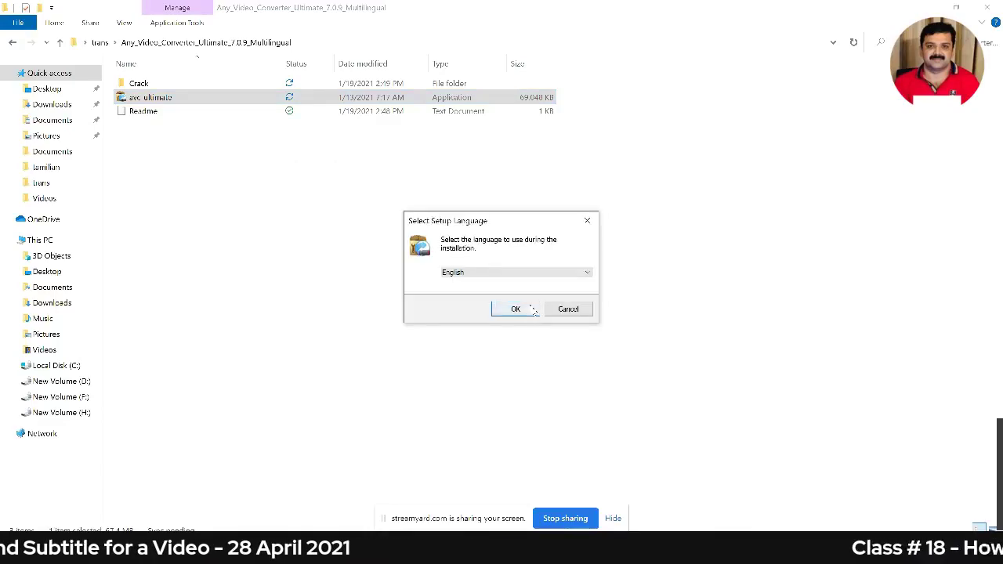
left_click(511, 308)
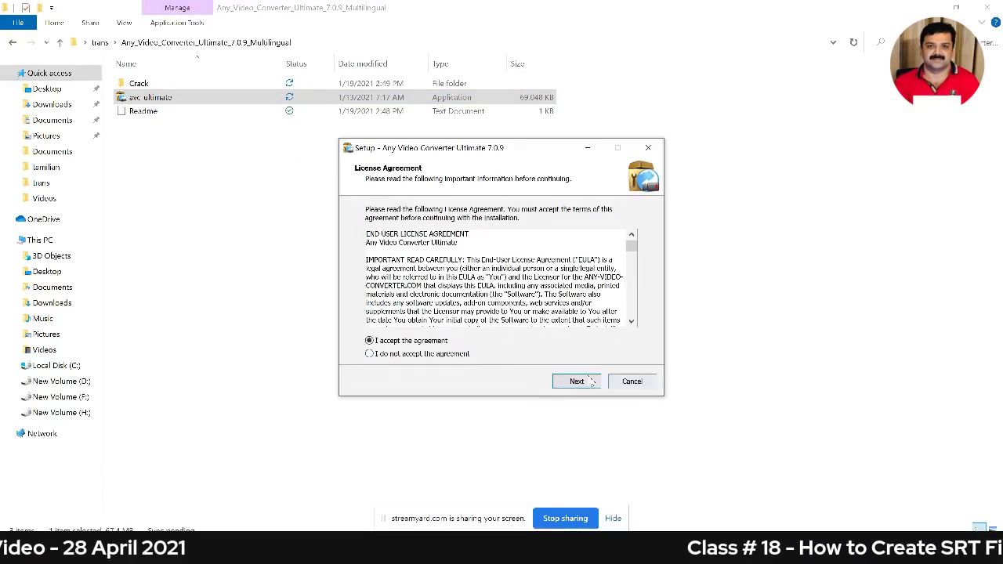
left_click(580, 381)
left_click(582, 382)
left_click(584, 382)
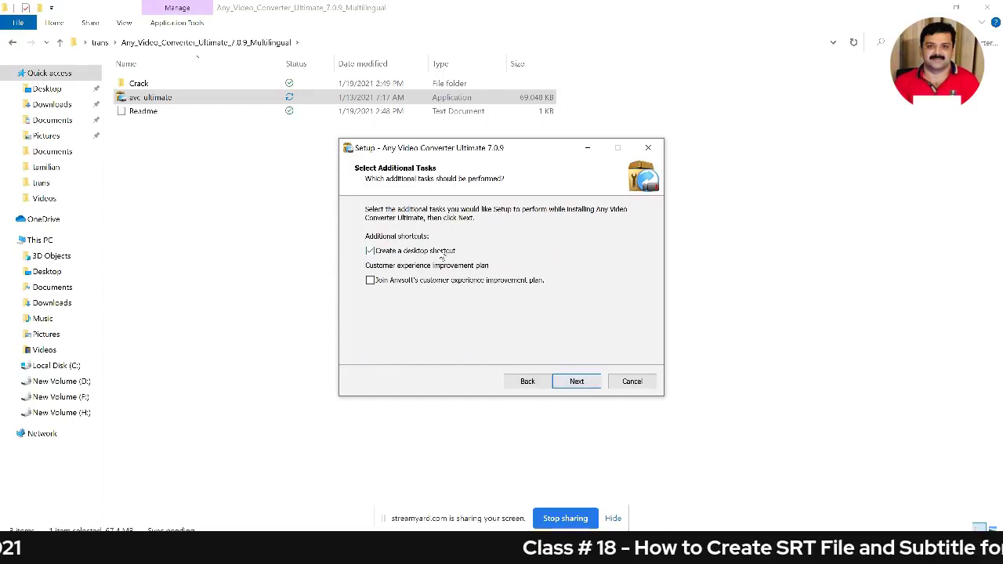
left_click(594, 383)
left_click(594, 382)
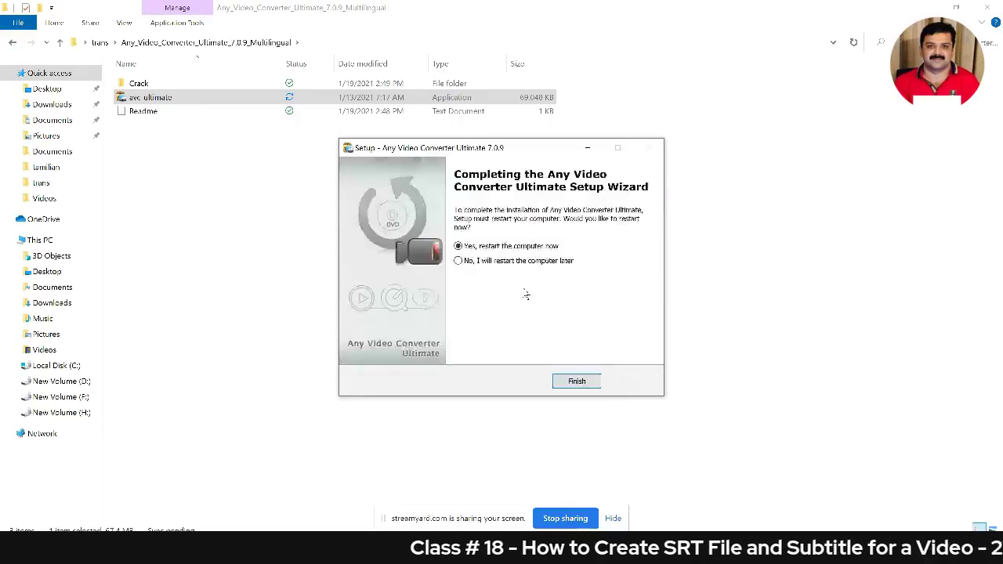
left_click(824, 10)
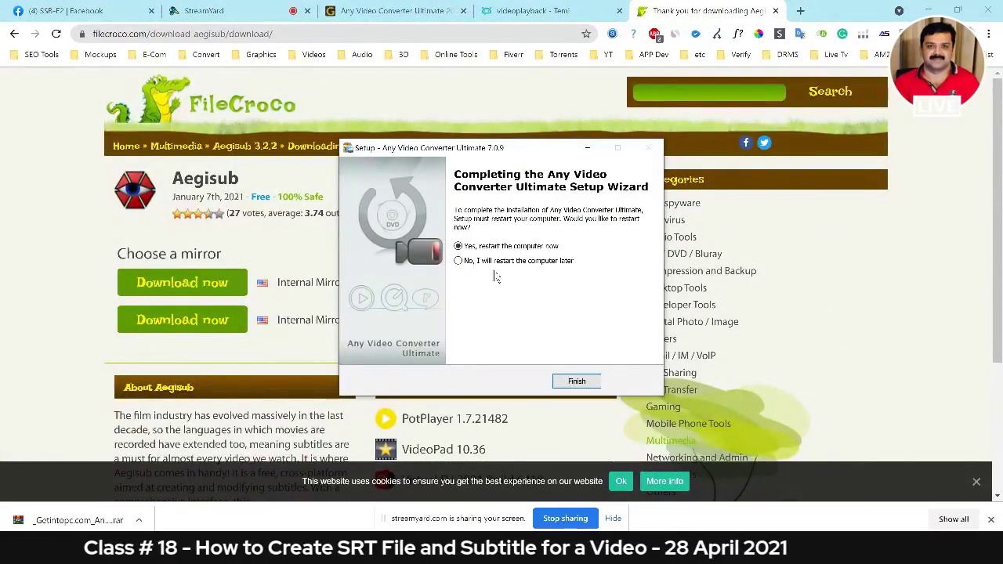
Finish setup without restarting, then try running Keygen from the Crack folder, which gives an access error.
left_click(569, 381)
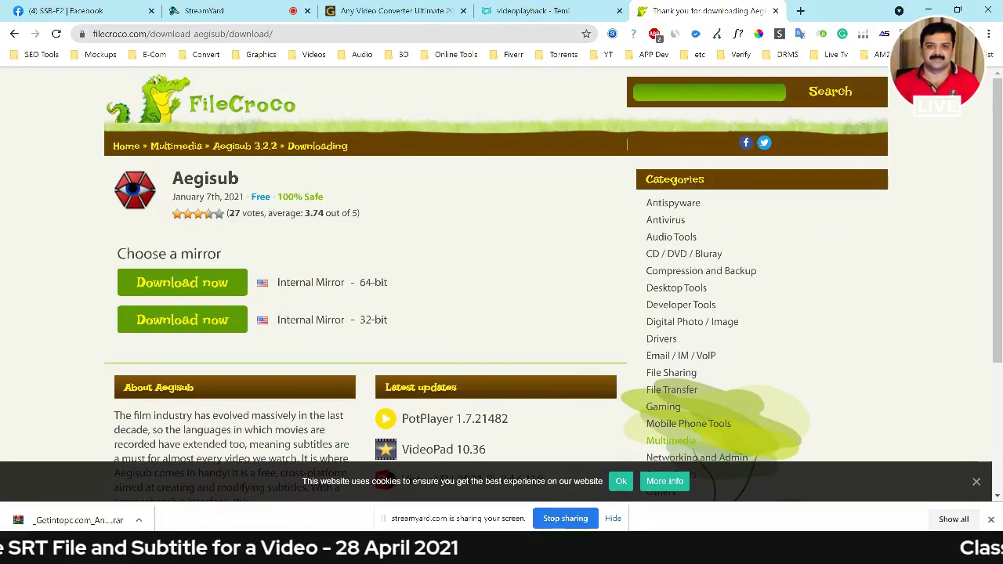
key("alt+Tab")
double_click(161, 84)
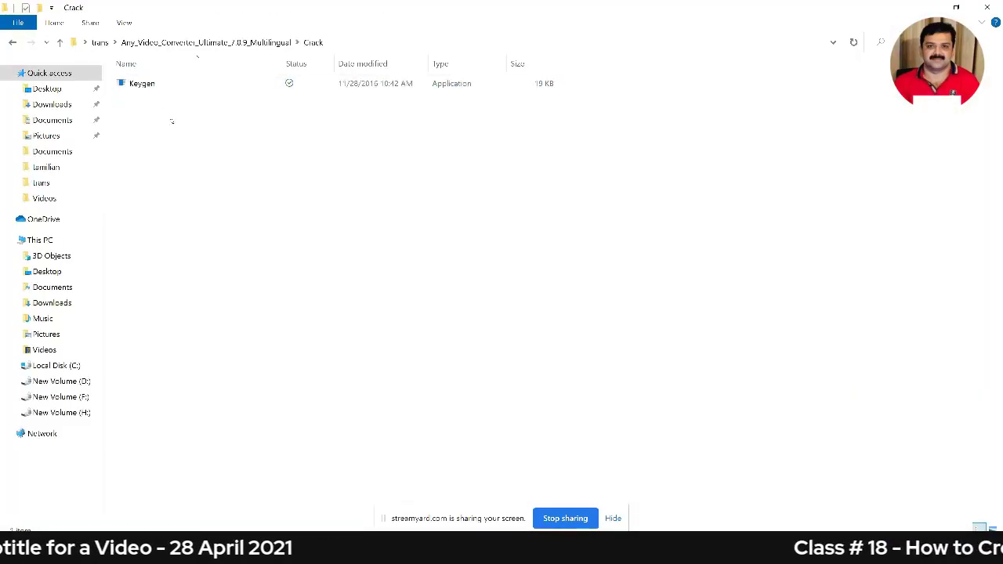
left_click(155, 86)
double_click(155, 88)
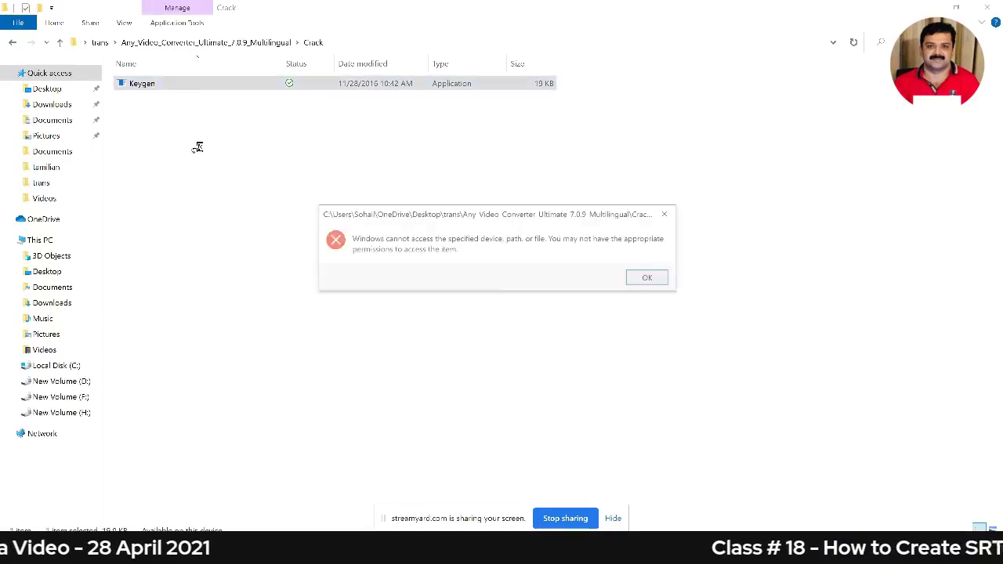
left_click(643, 280)
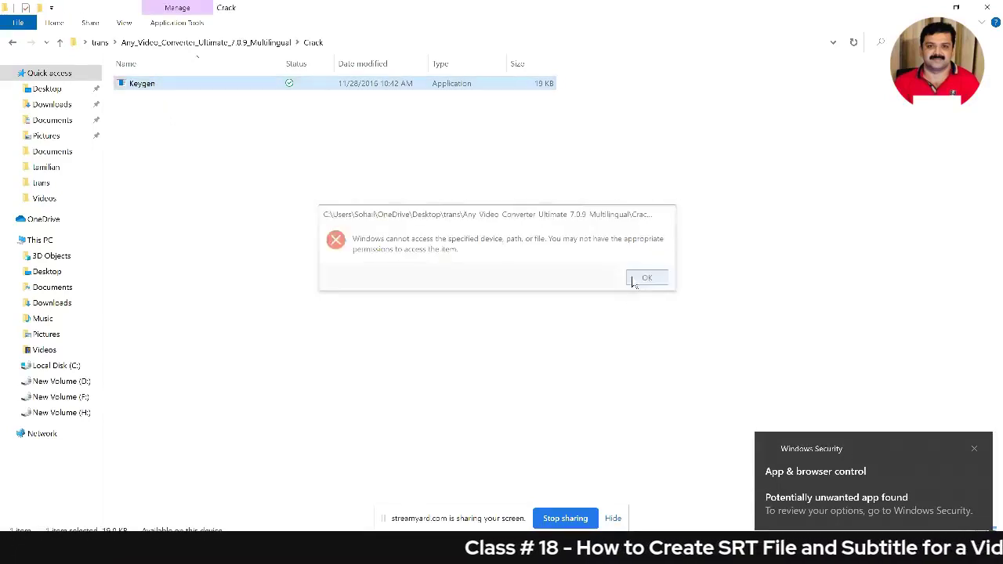
left_click(129, 232)
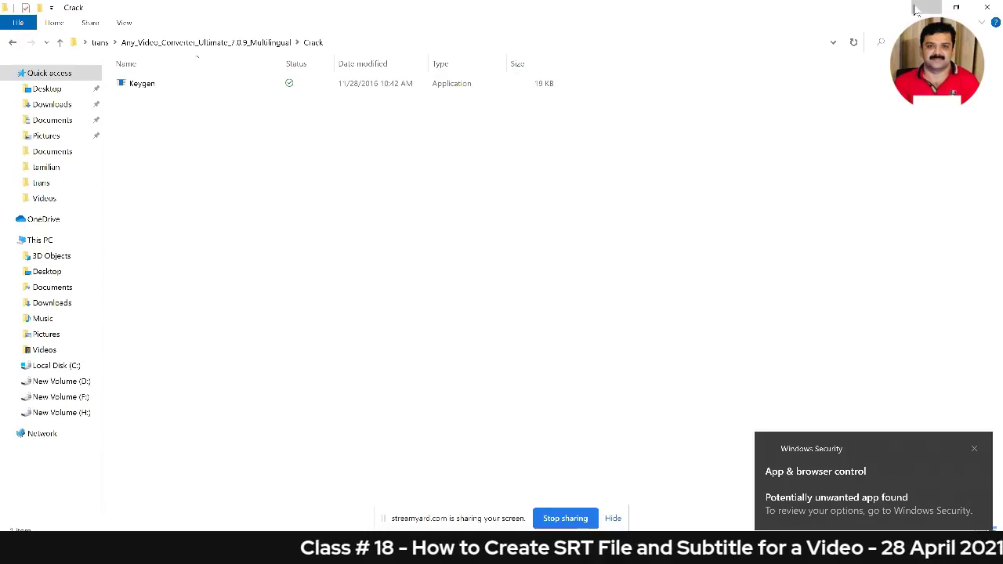
Minimise the Crack folder, browser, Windows Security, Downloads, subtitle notes and MKVToolNix windows.
left_click(925, 8)
left_click(925, 8)
left_click(925, 8)
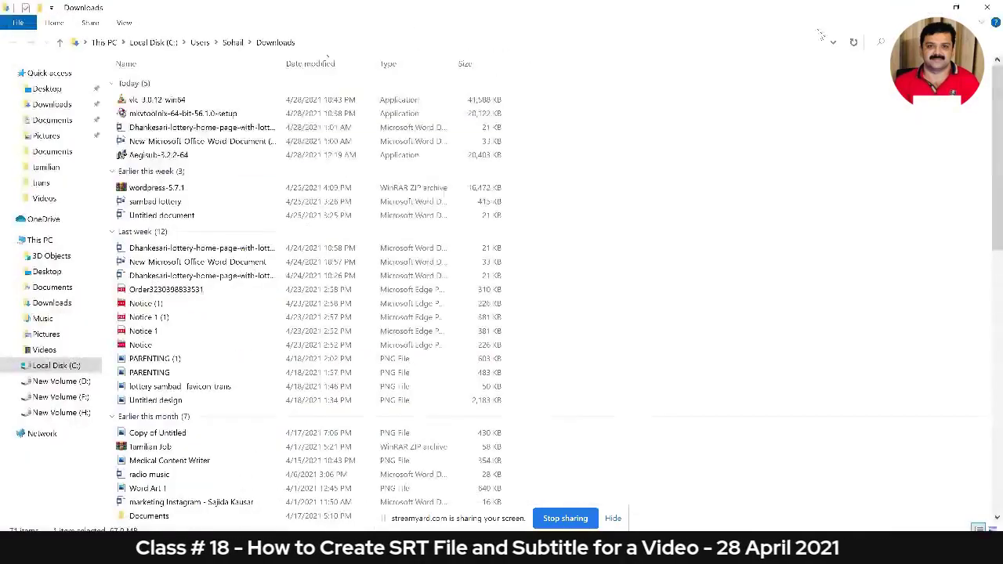
left_click(920, 9)
left_click(918, 10)
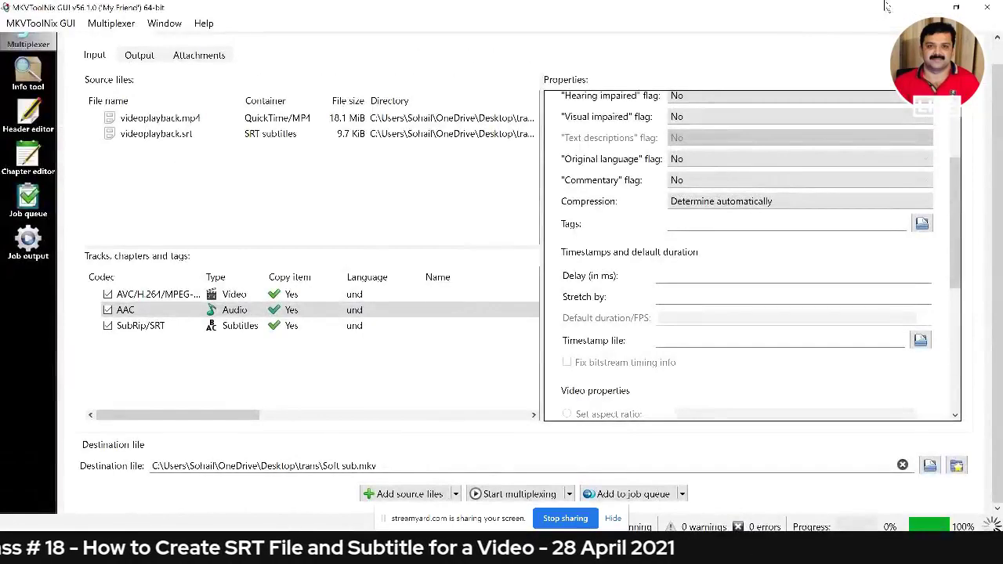
left_click(918, 9)
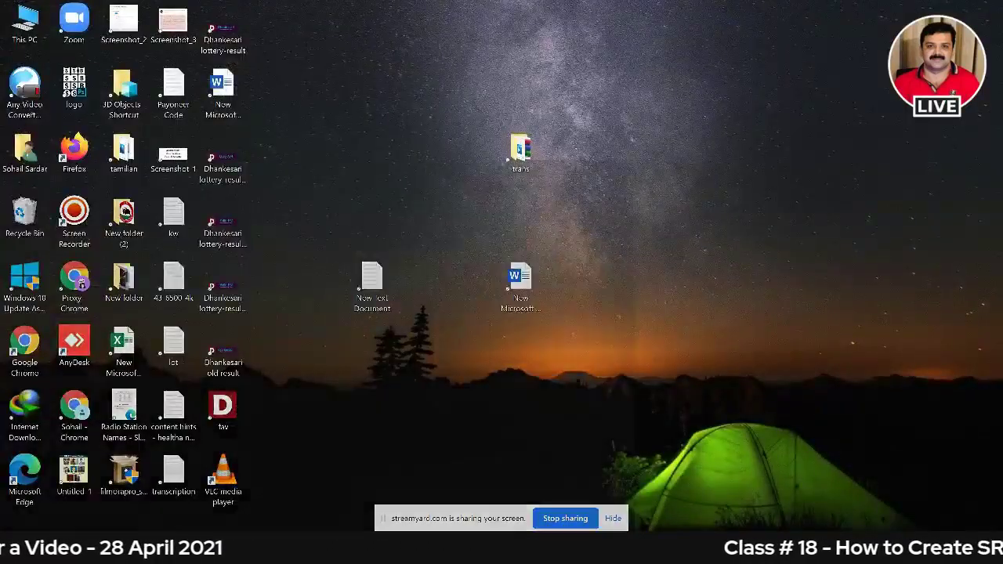
Launch Any Video Converter Ultimate via Start search 'any', continue the trial, decline the update, maximise.
key("super")
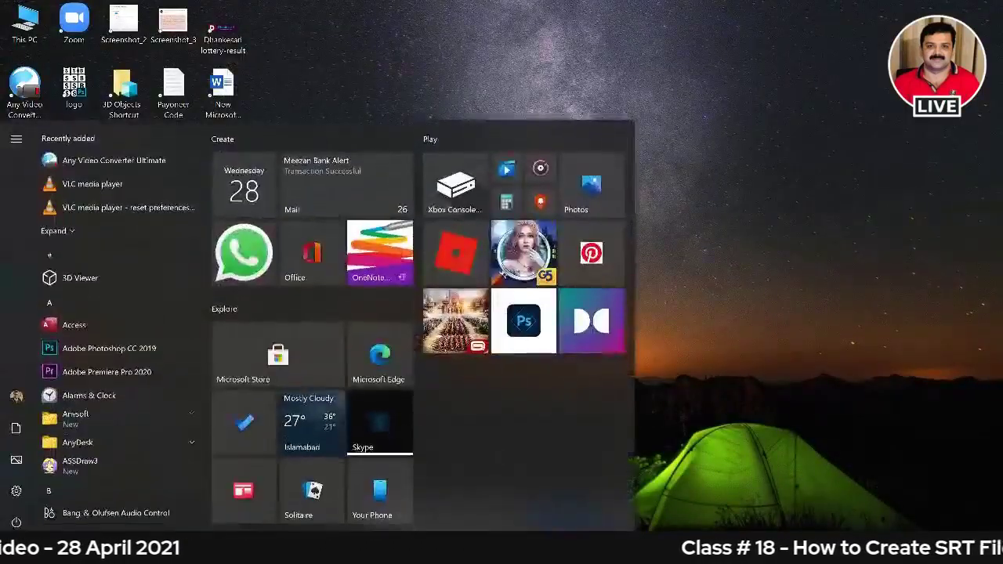
type("any")
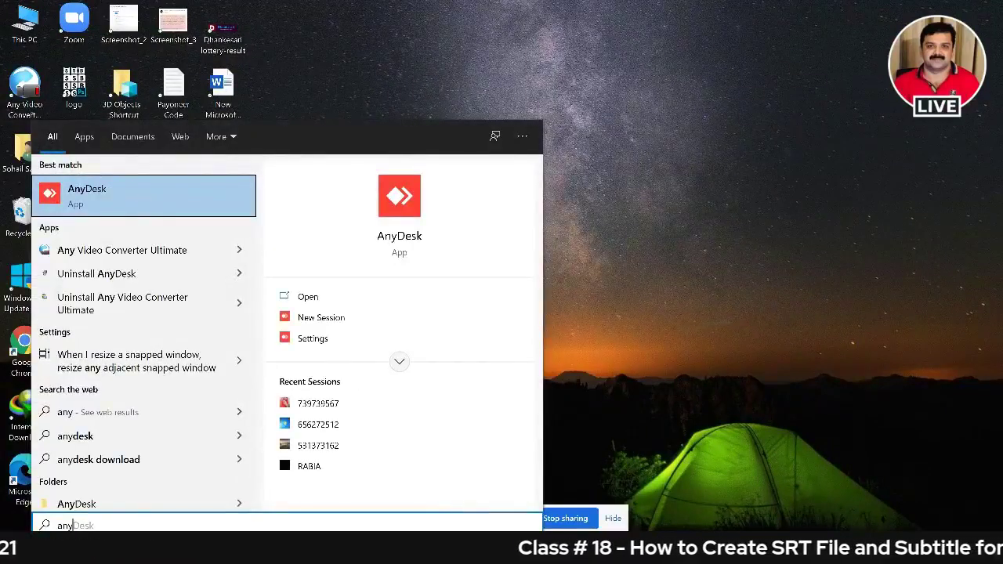
key("Down")
key("Return")
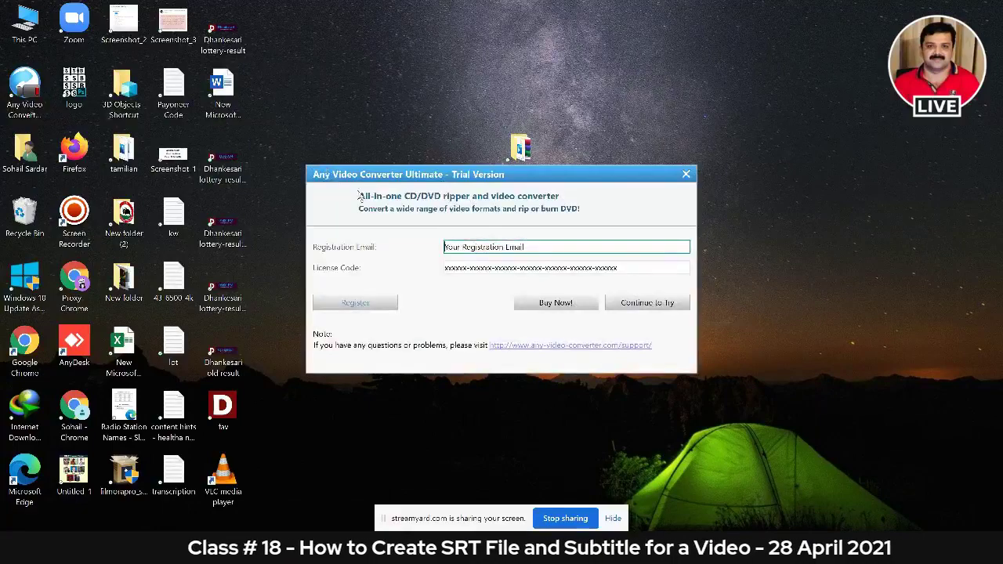
left_click(653, 305)
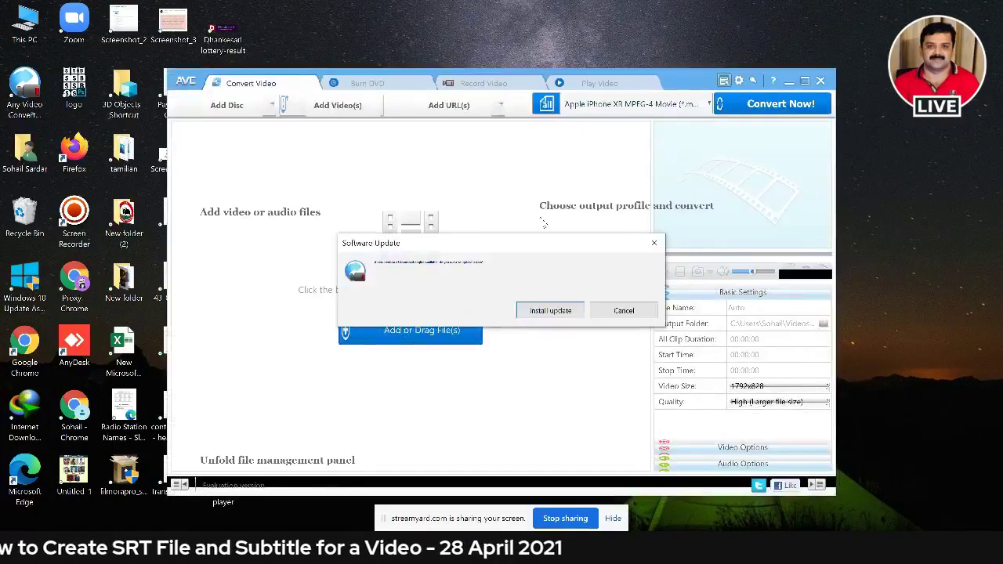
left_click(594, 318)
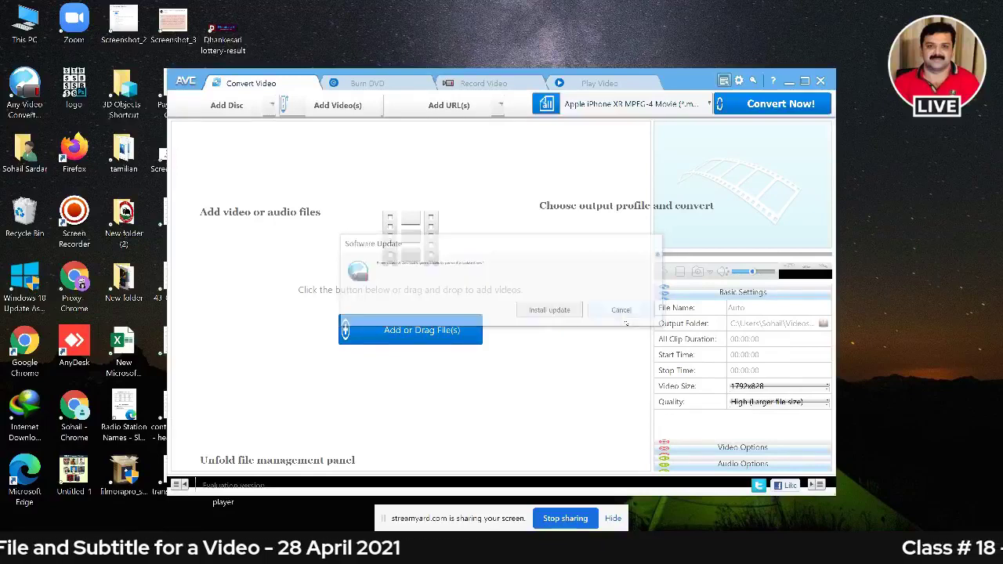
left_click(805, 80)
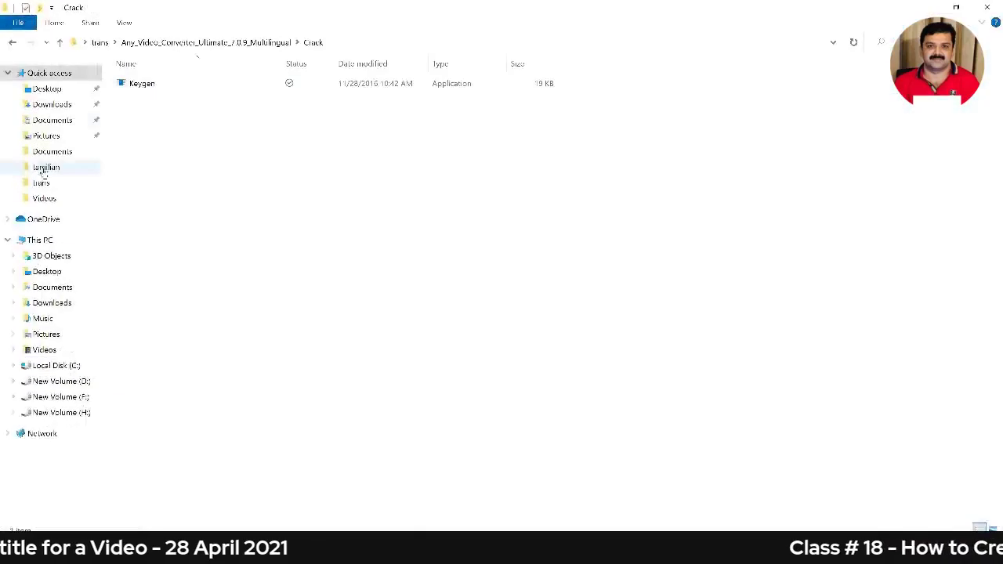
Drag the videoplayback video from Desktop > trans into Any Video Converter's file list.
left_click(52, 105)
left_click(57, 92)
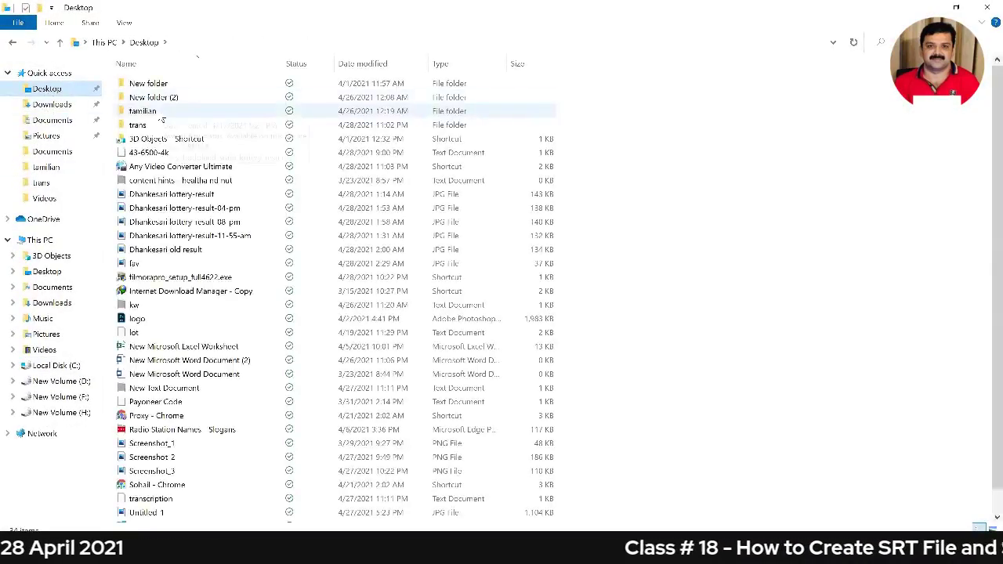
double_click(152, 122)
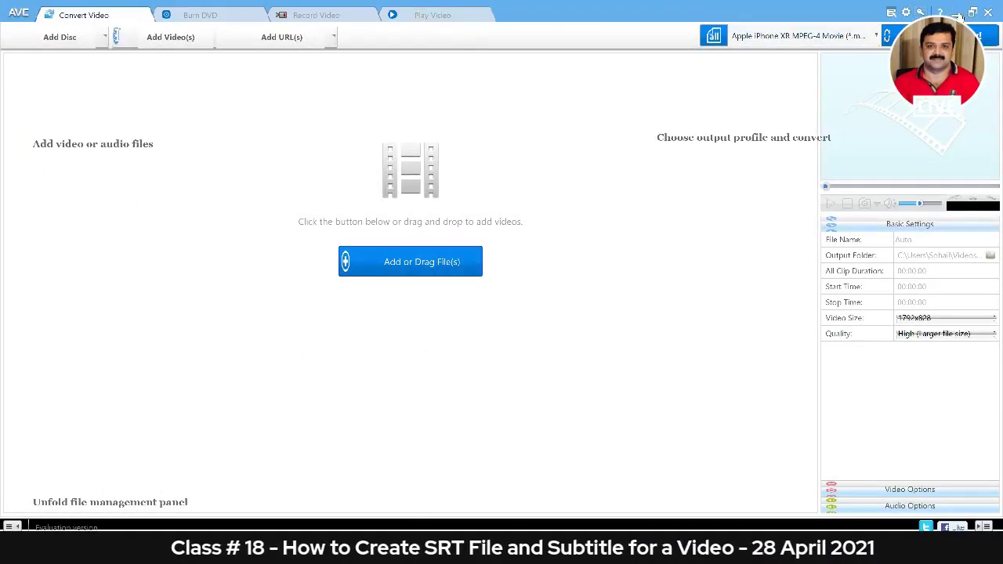
left_click(957, 14)
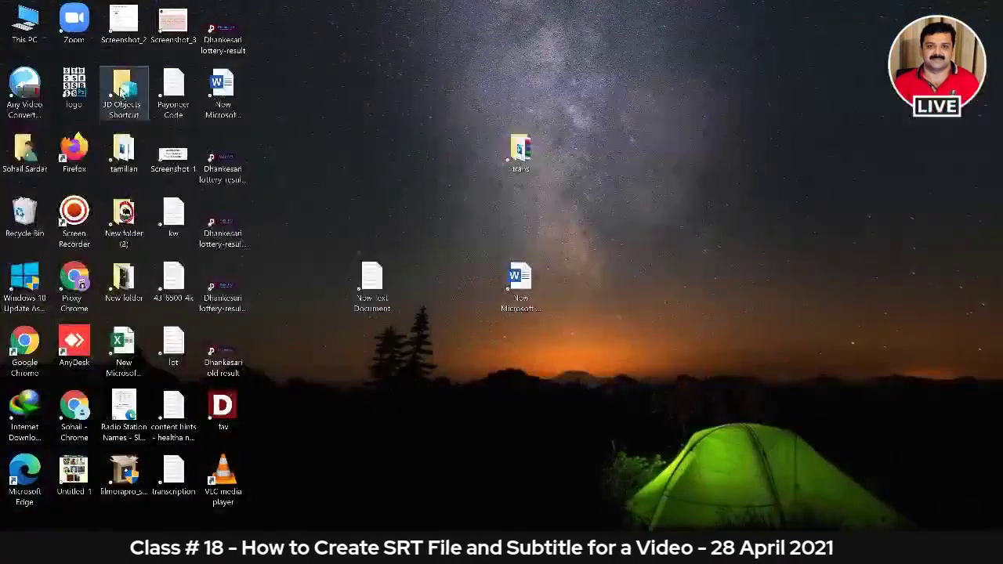
double_click(522, 155)
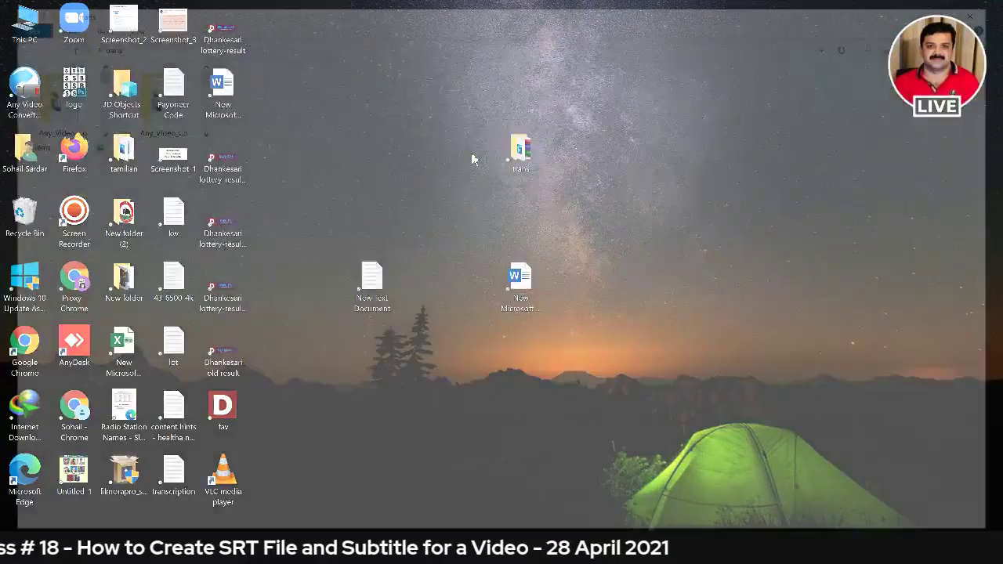
left_click(461, 127)
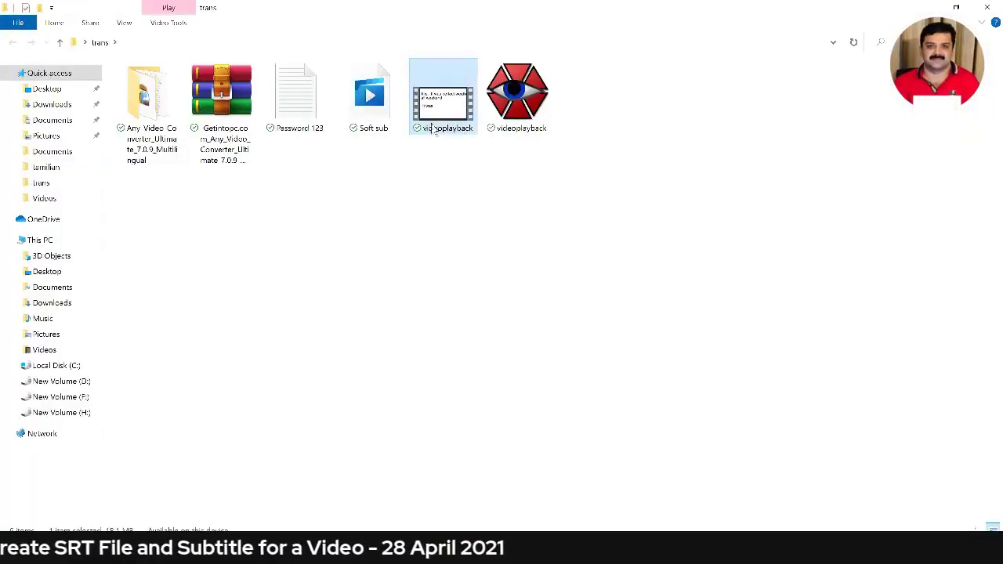
left_click_drag(433, 129, 684, 447)
left_click_drag(498, 234, 497, 233)
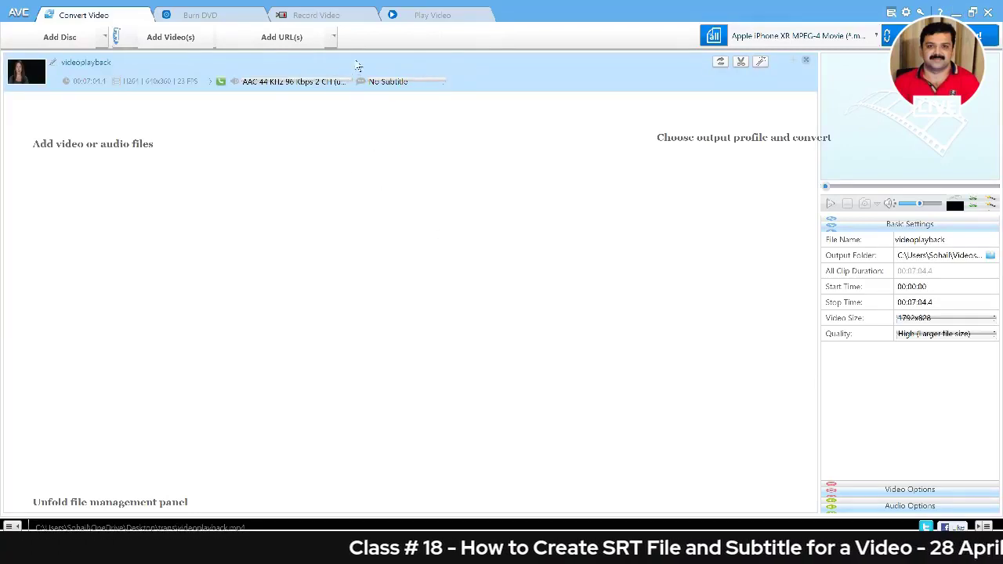
Take a screenshot of the subtitle setting area for videoplayback.
key("Print")
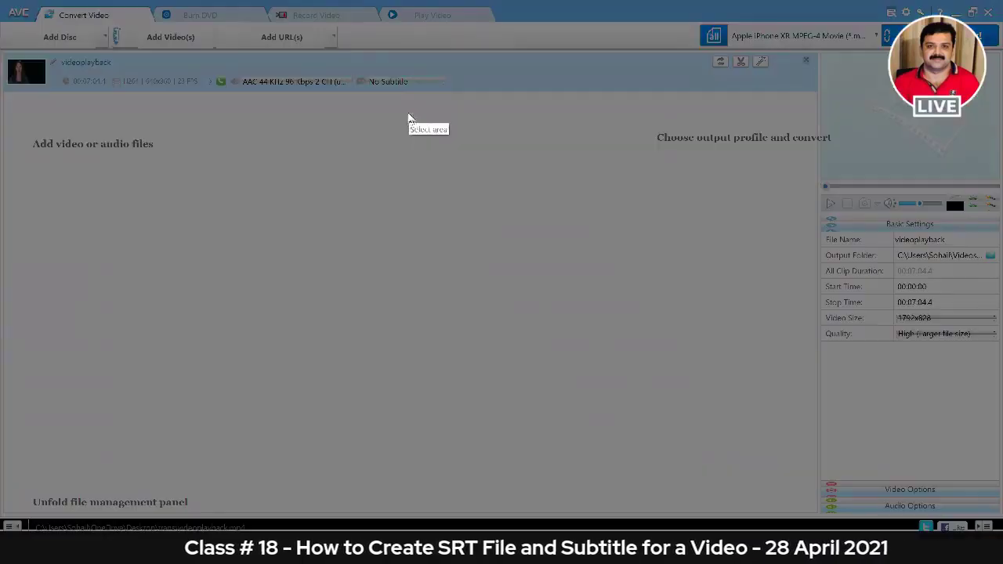
left_click_drag(358, 59, 452, 97)
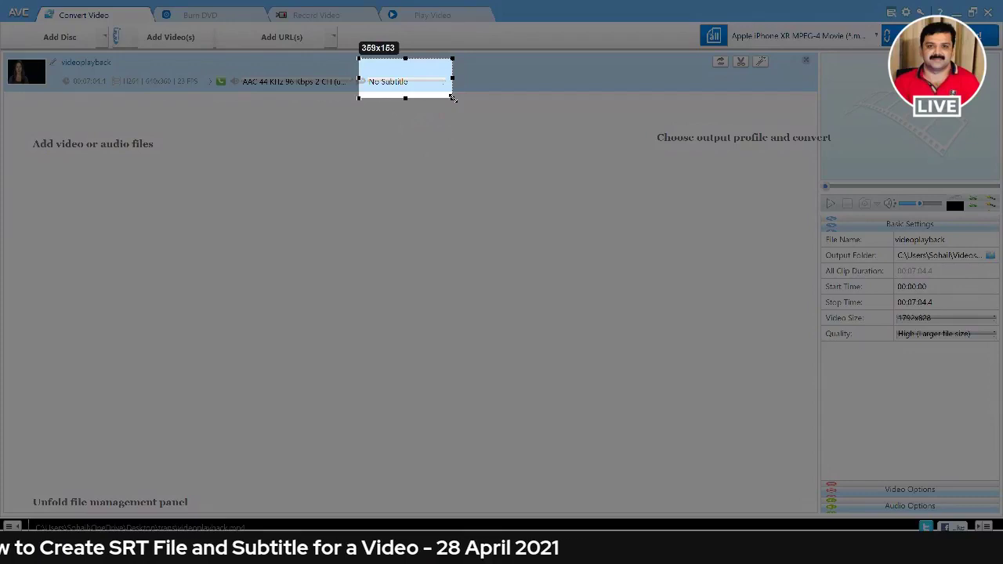
key("ctrl+c")
Attach the videoplayback subtitle file from Desktop > trans to the video.
left_click(391, 81)
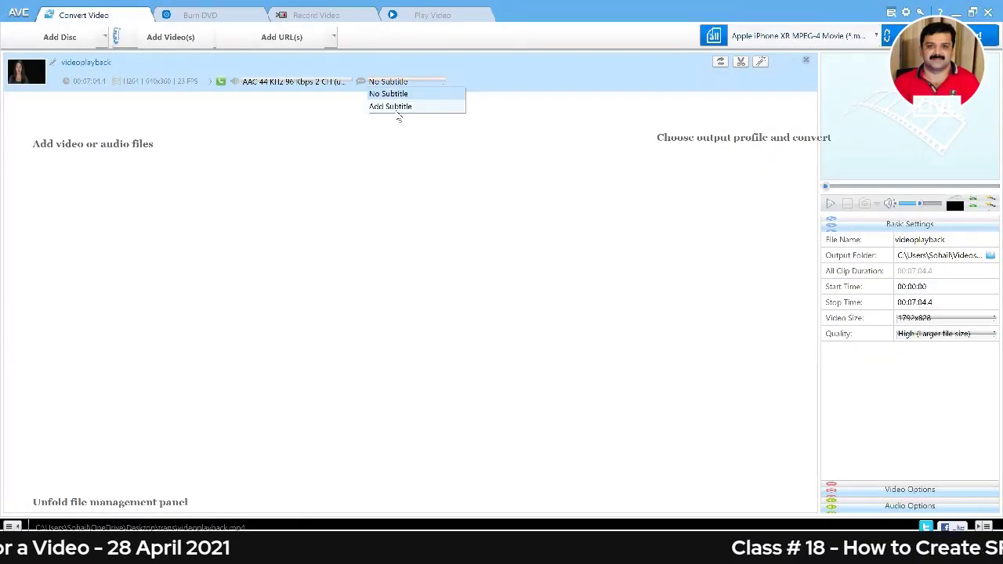
left_click(396, 107)
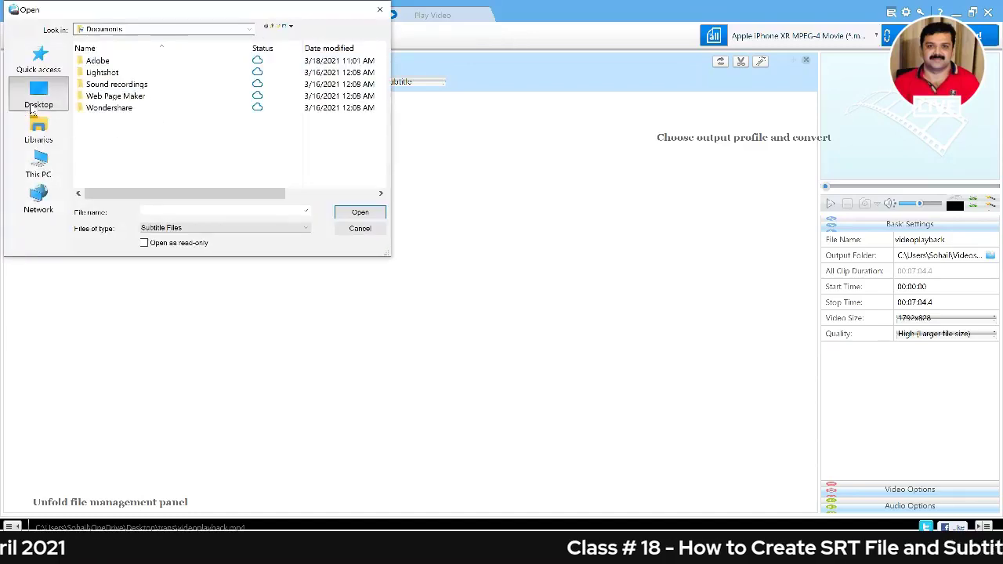
left_click(36, 101)
left_click(265, 160)
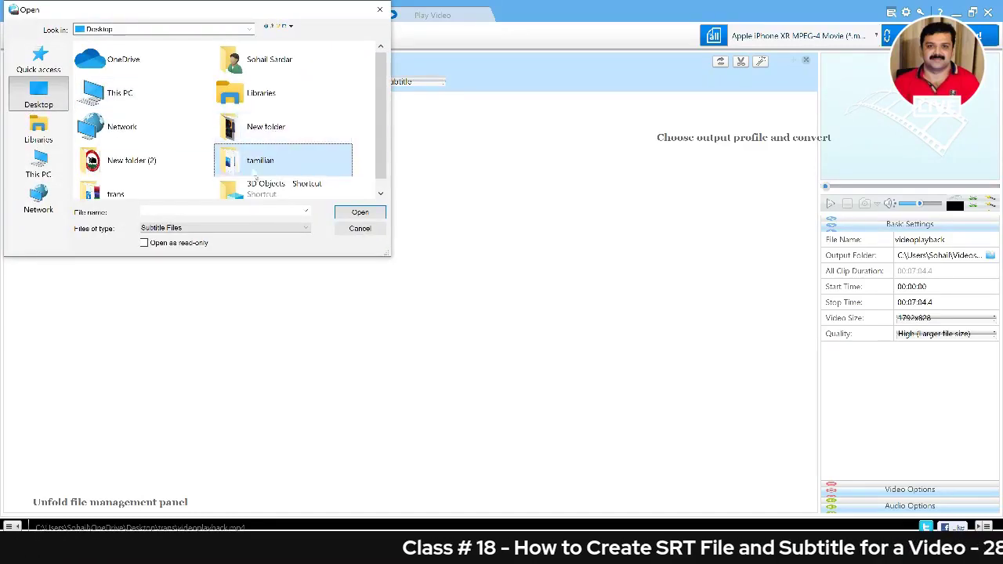
scroll(204, 168, "down", 1)
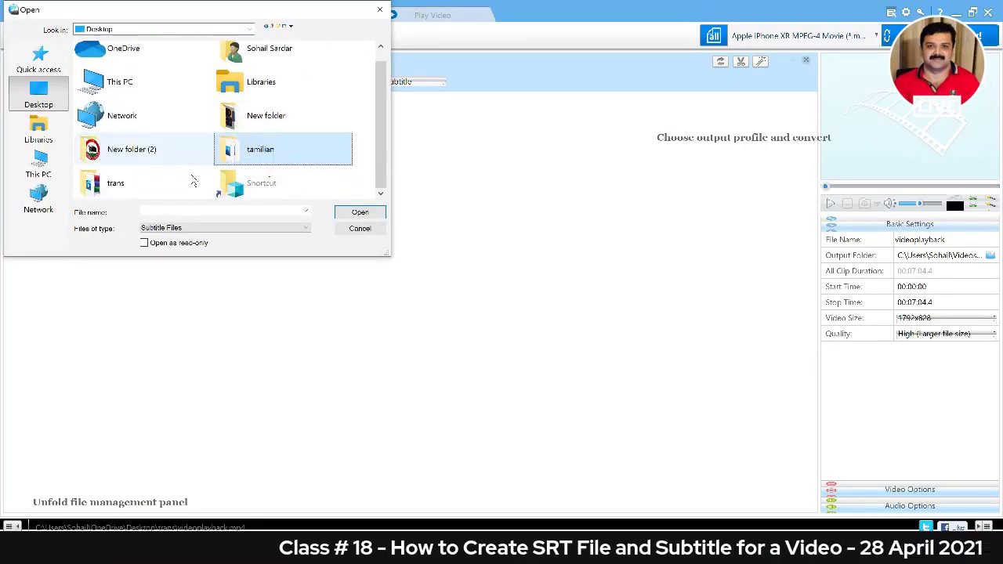
left_click(116, 184)
double_click(117, 184)
left_click(129, 74)
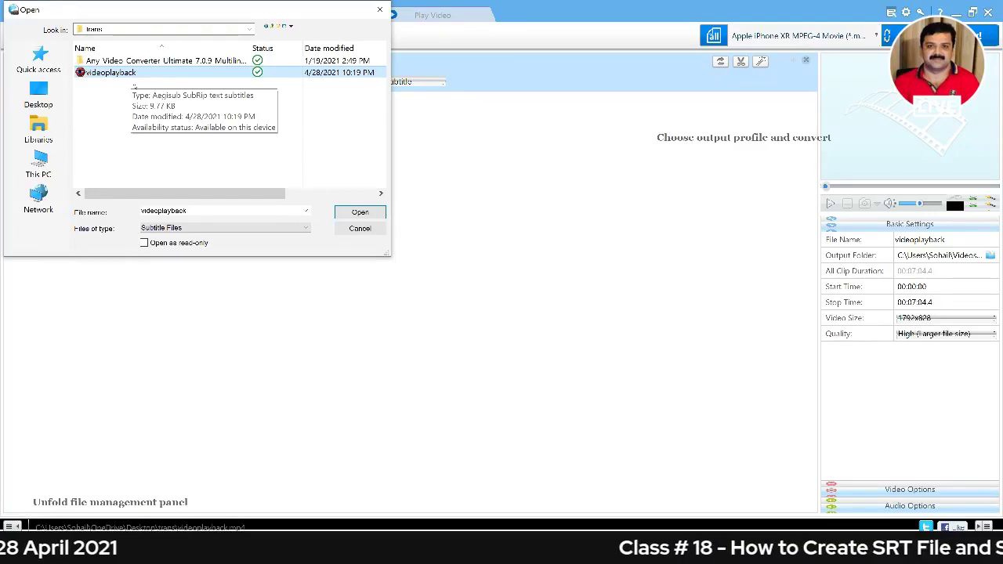
left_click(345, 212)
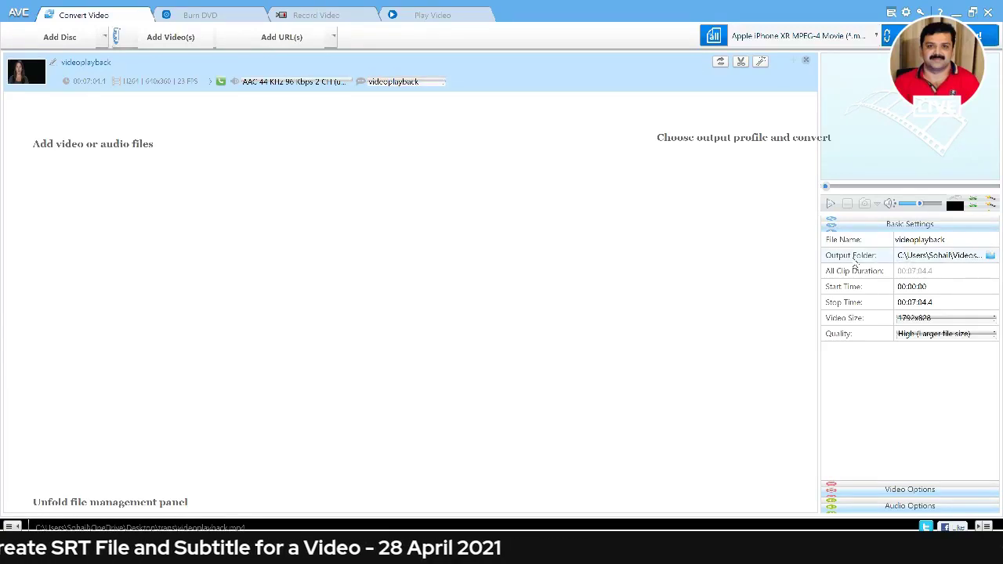
Capture the output folder setting and browse to Desktop > trans for a new output location.
key("Print")
left_click_drag(819, 248, 998, 265)
left_click(990, 256)
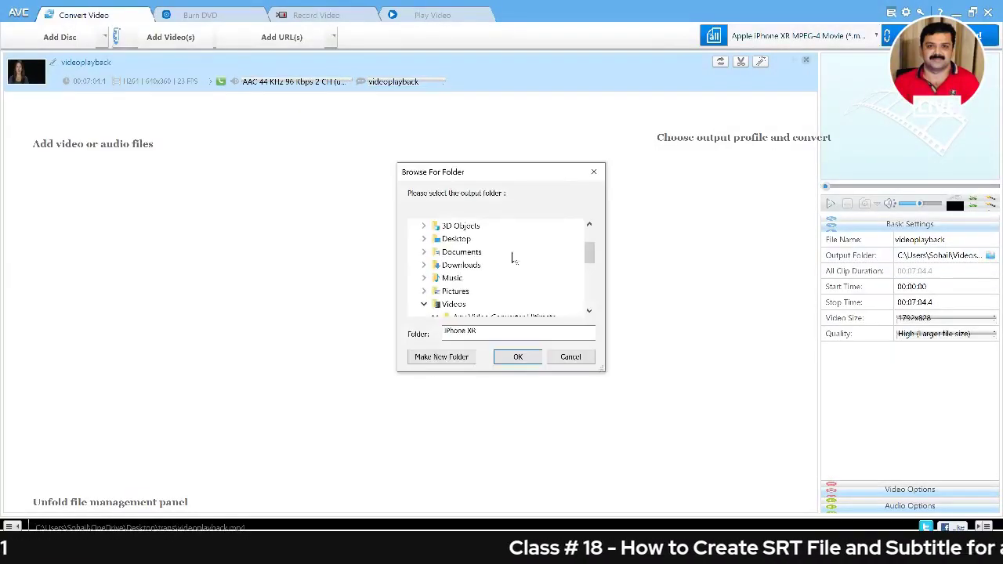
double_click(456, 238)
double_click(461, 291)
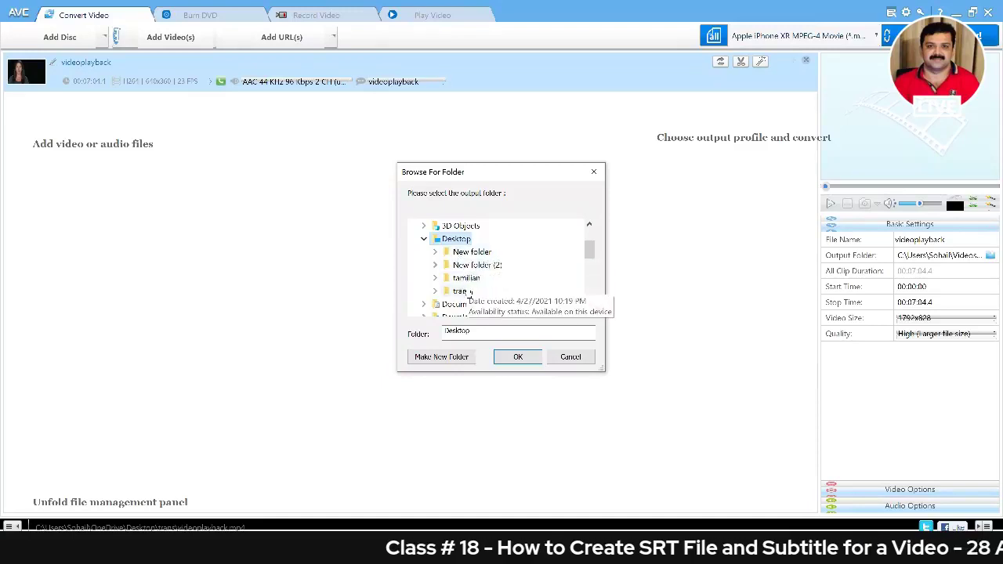
Name the new output folder inside trans, confirm it, and start the conversion.
left_click(488, 336)
left_click_drag(488, 336, 443, 332)
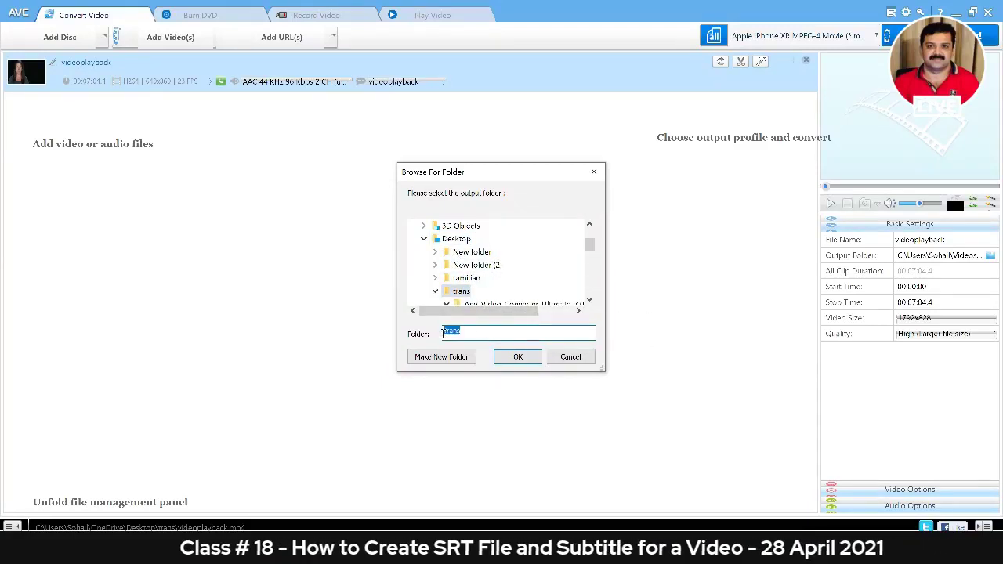
type("ta")
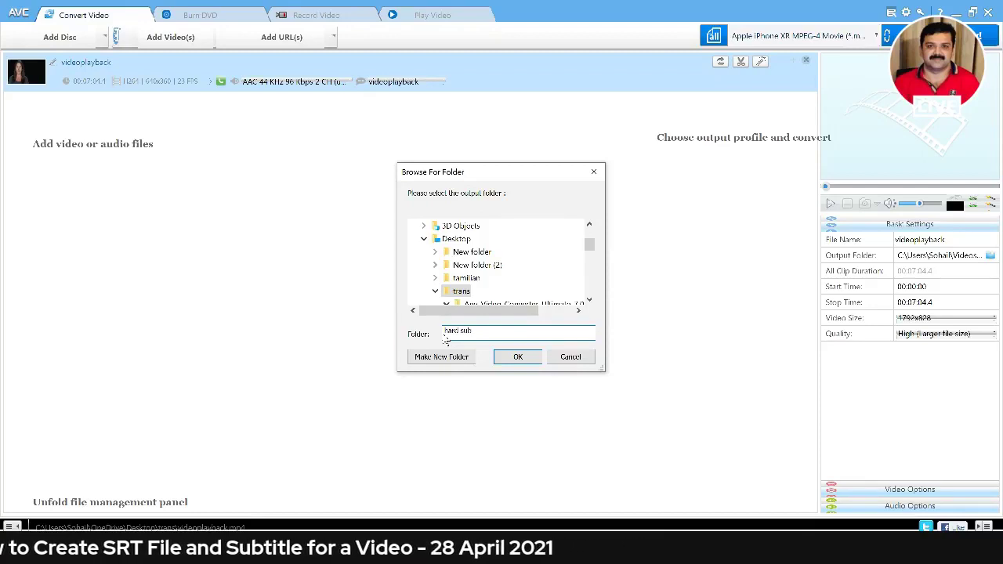
left_click(516, 357)
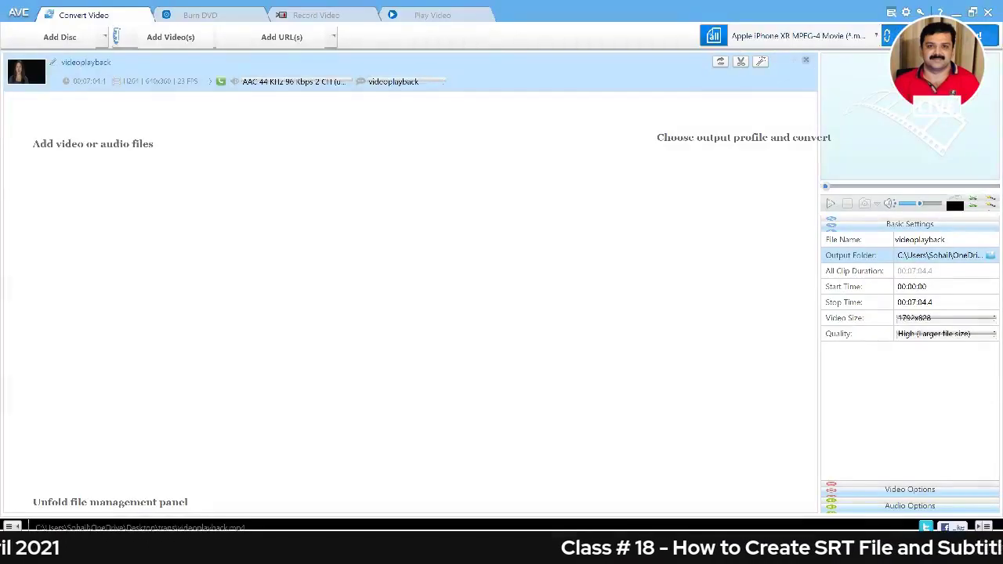
left_click(936, 36)
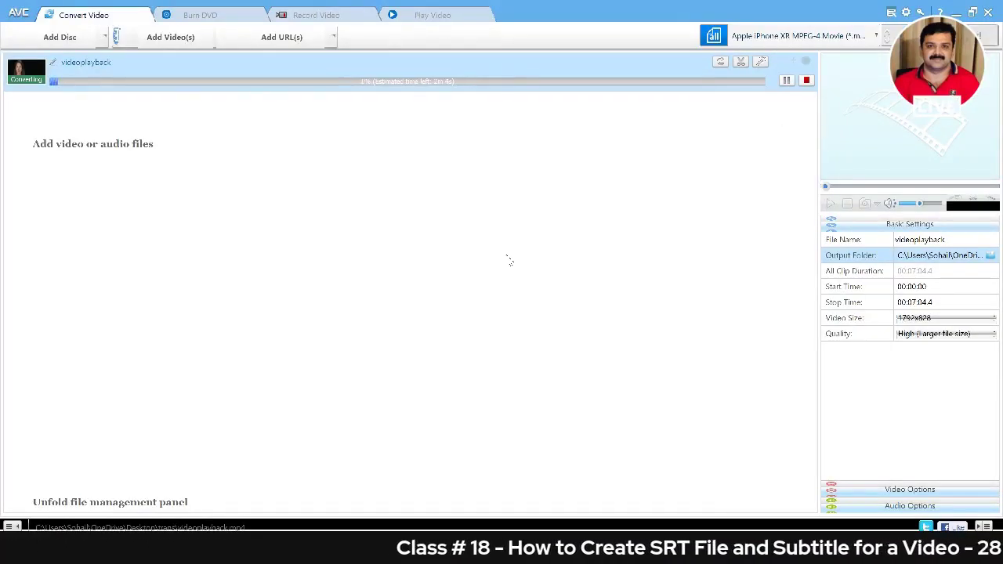
Cancel a started screen capture and switch to the StreamYard studio tab in the browser.
key("Print")
left_click_drag(2, 48, 823, 95)
key("Escape")
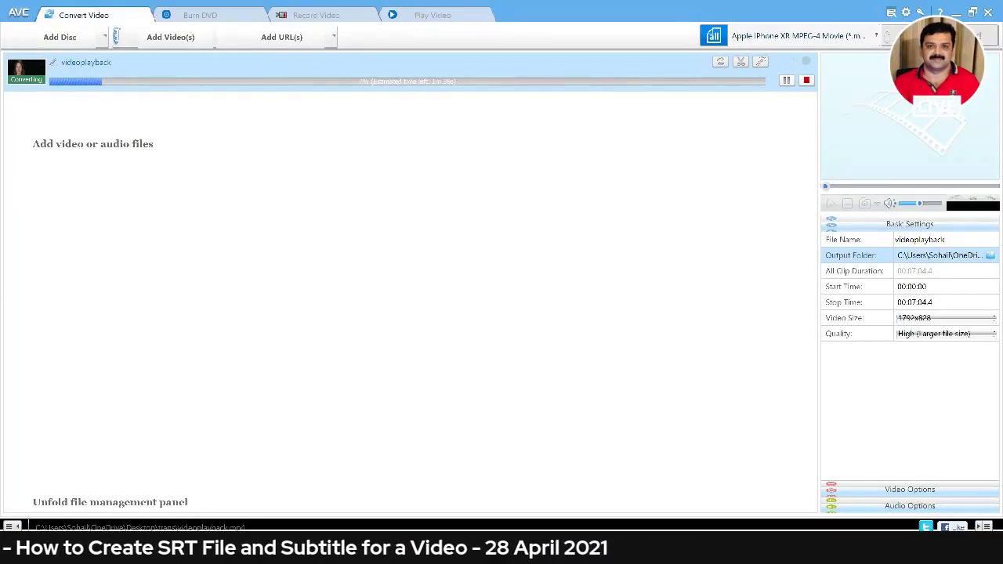
key("alt+Tab")
left_click(215, 11)
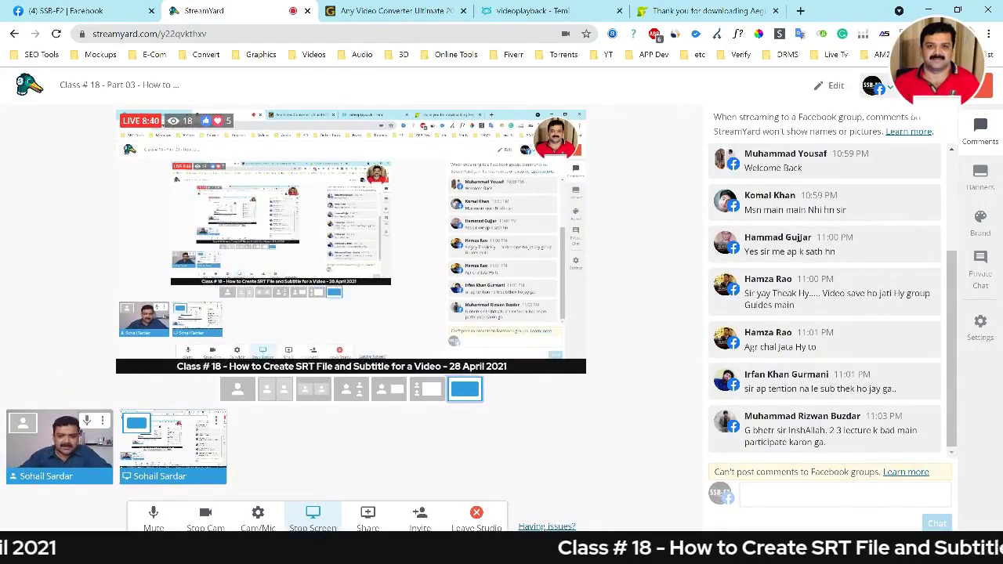
Switch from StreamYard back to Any Video Converter to see the completed conversion.
key("alt+Tab")
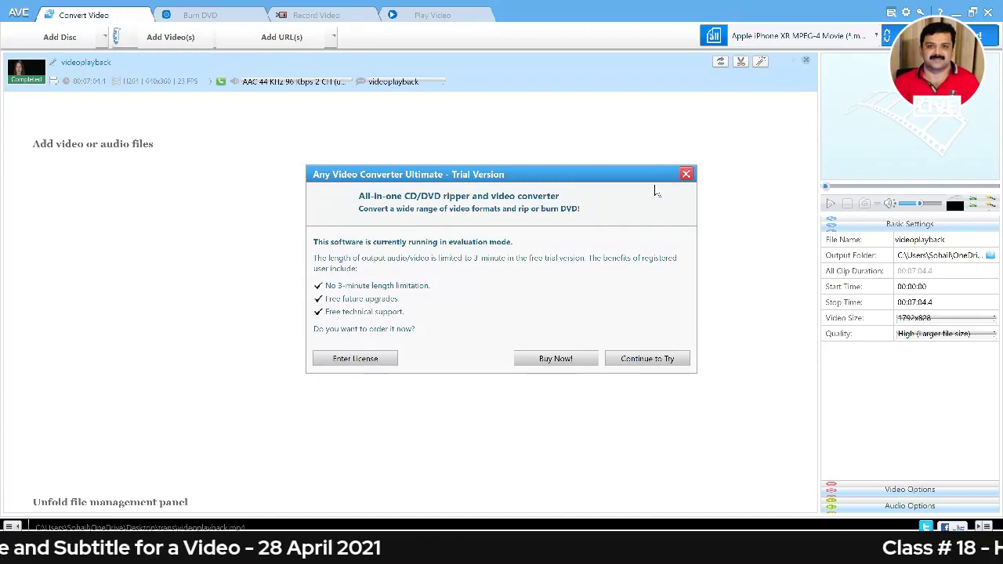
Capture a screen region, then bring up the trans folder holding the videoplayback_x264 output.
key("Print")
mouse_move(306, 152)
left_mouse_down()
mouse_move(321, 159)
mouse_move(303, 137)
mouse_move(677, 410)
mouse_move(746, 412)
left_mouse_up()
left_click_drag(701, 370, 677, 366)
key("ctrl+c")
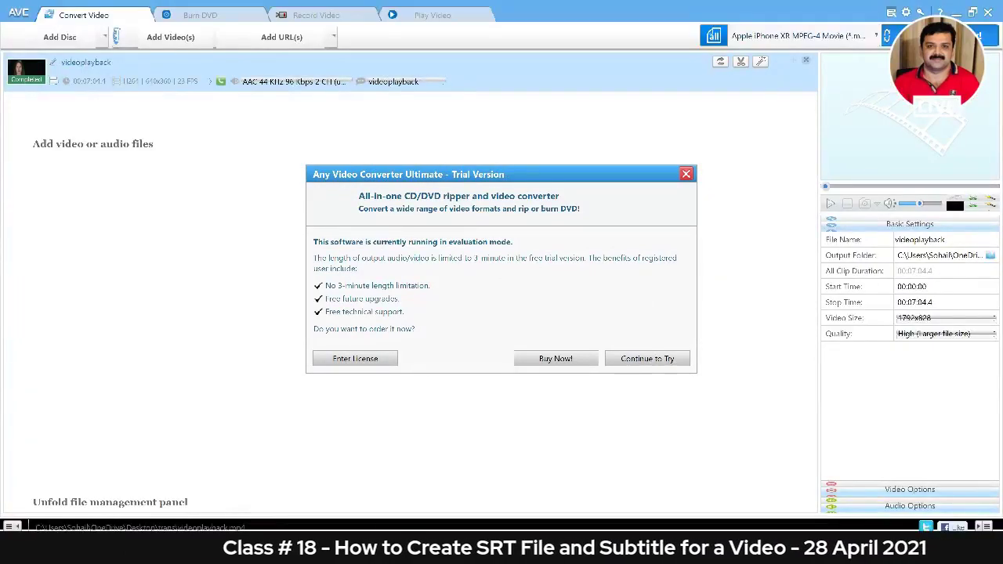
left_click(392, 550)
left_click(469, 240)
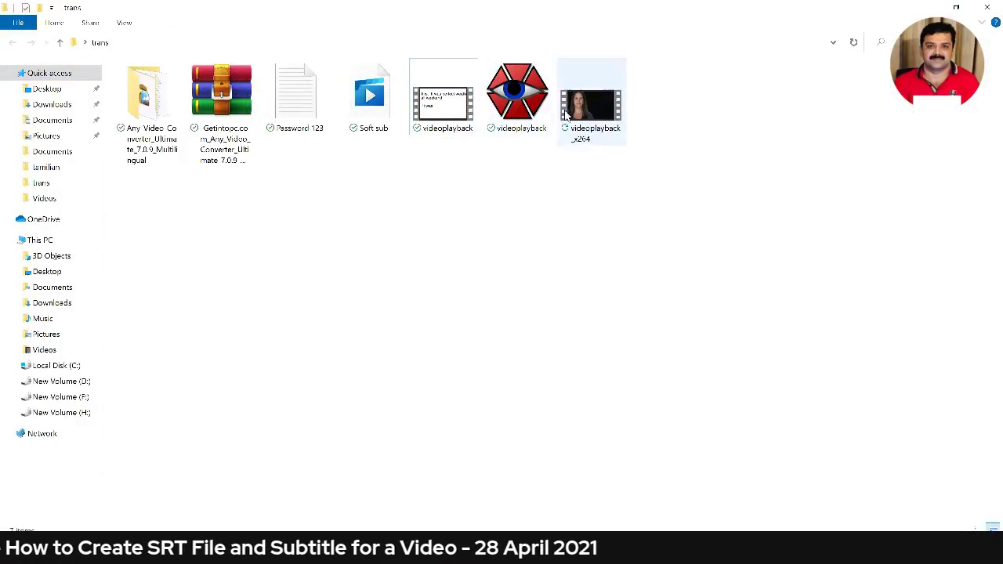
Play the Soft sub video in VLC media player in an enlarged window, then close the player.
left_click(359, 114)
double_click(359, 115)
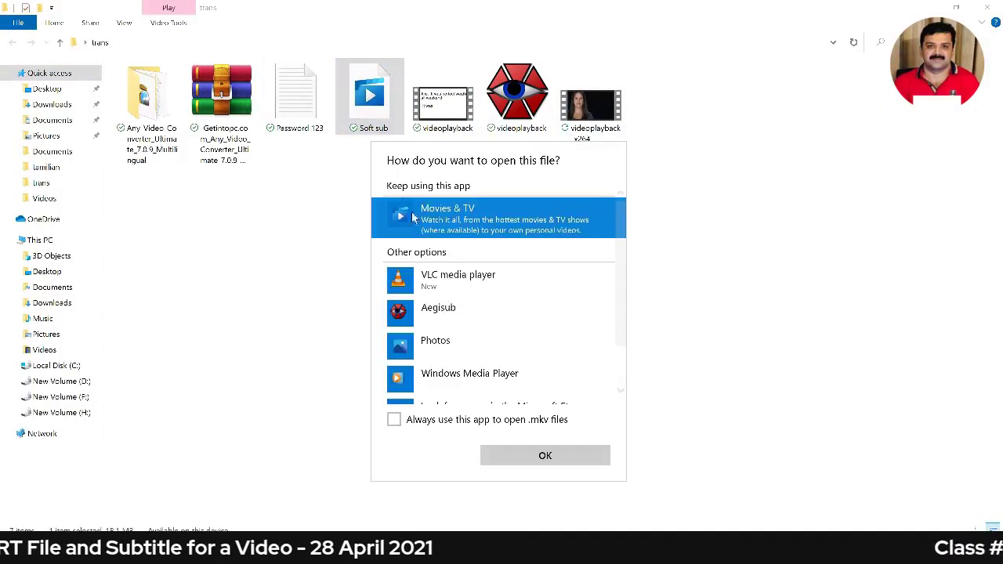
left_click(418, 280)
left_click(544, 454)
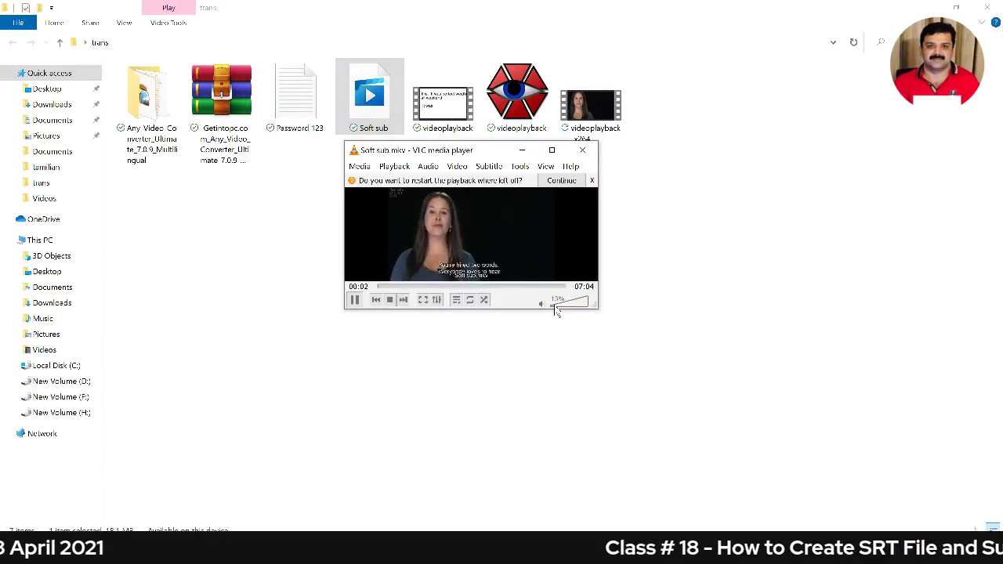
left_click_drag(597, 308, 903, 463)
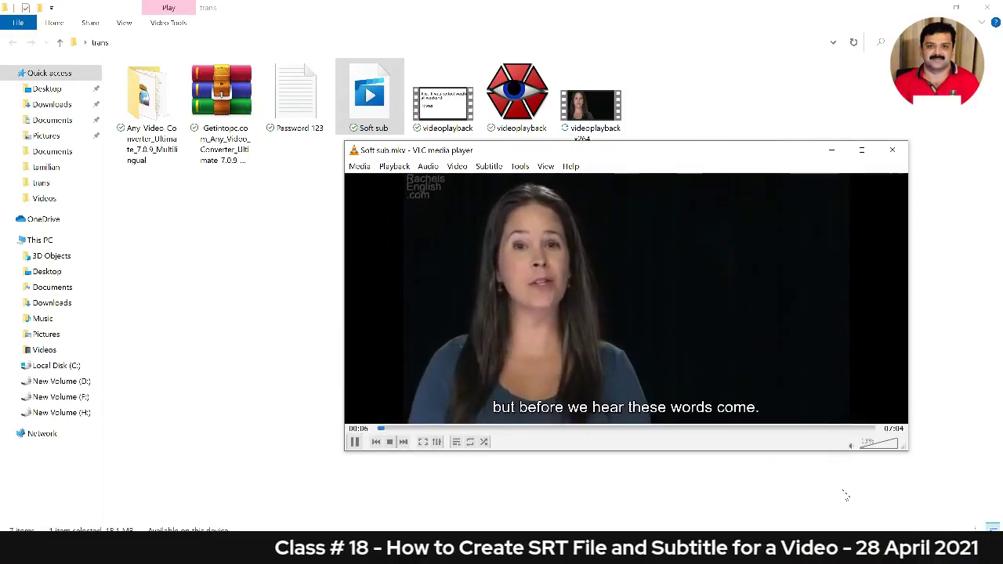
left_click(892, 150)
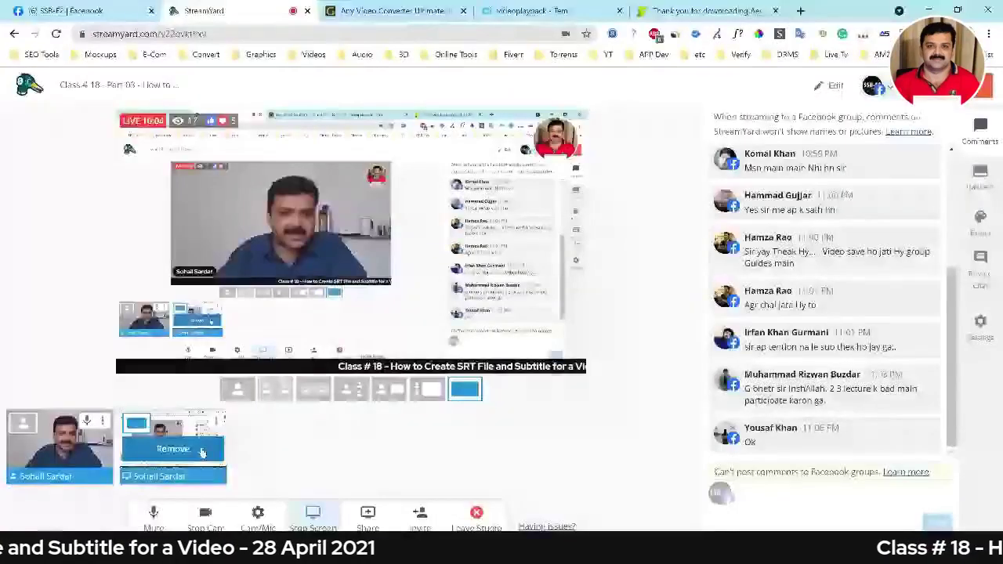
Expand the SSB-F2 group's live class post to its full text, then refresh the page.
left_click(48, 11)
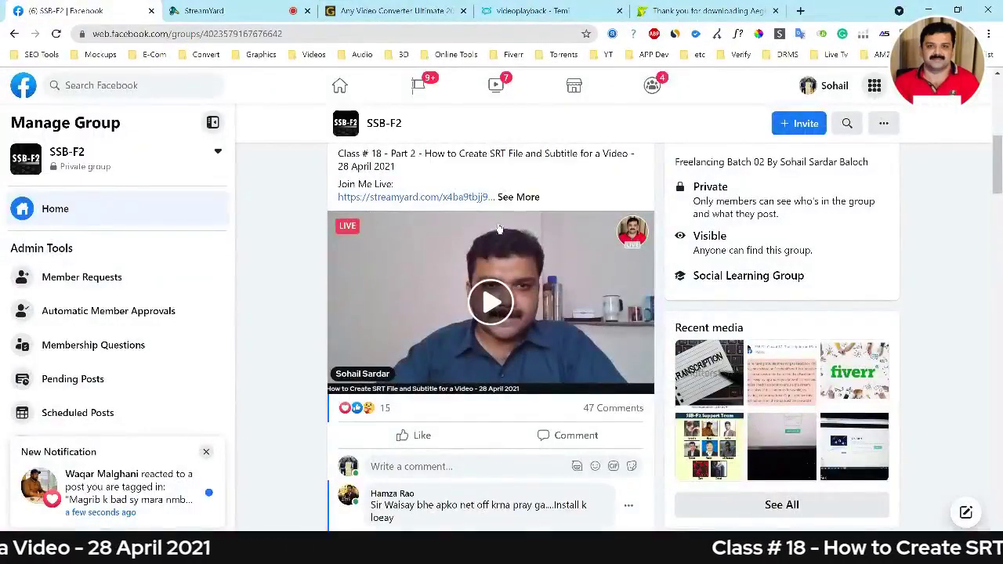
left_click(518, 199)
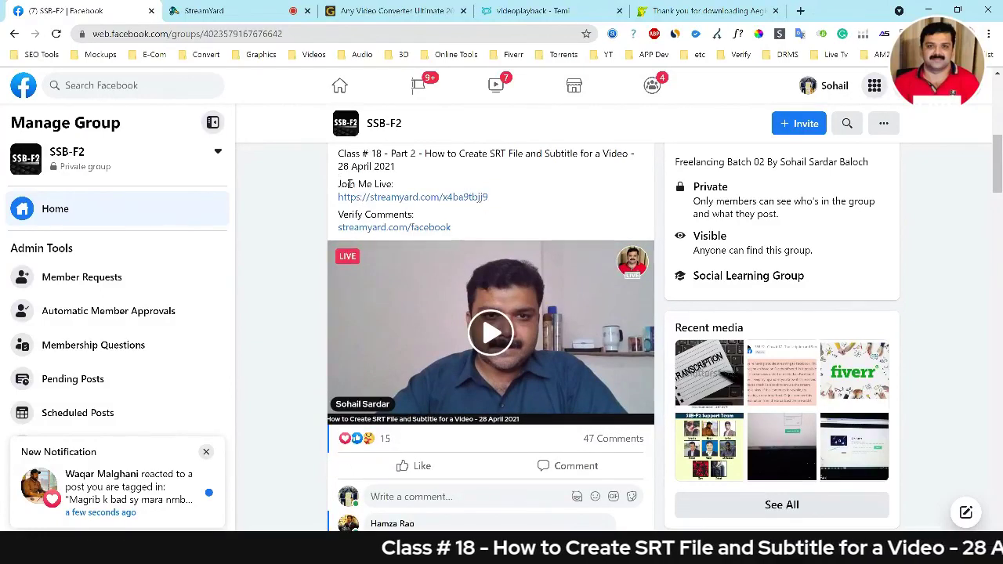
left_click_drag(339, 184, 405, 189)
left_click(419, 190)
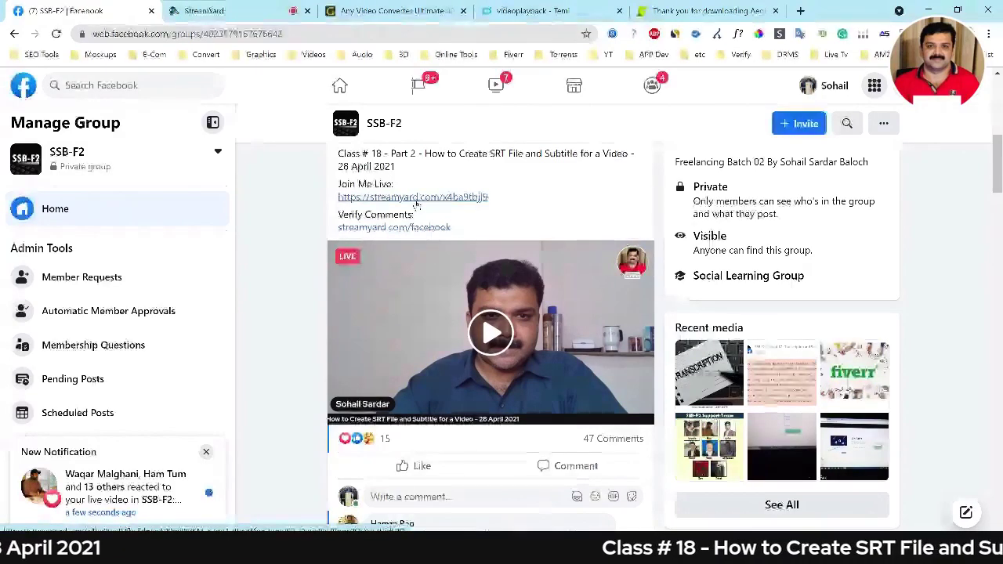
scroll(460, 356, "up", 2)
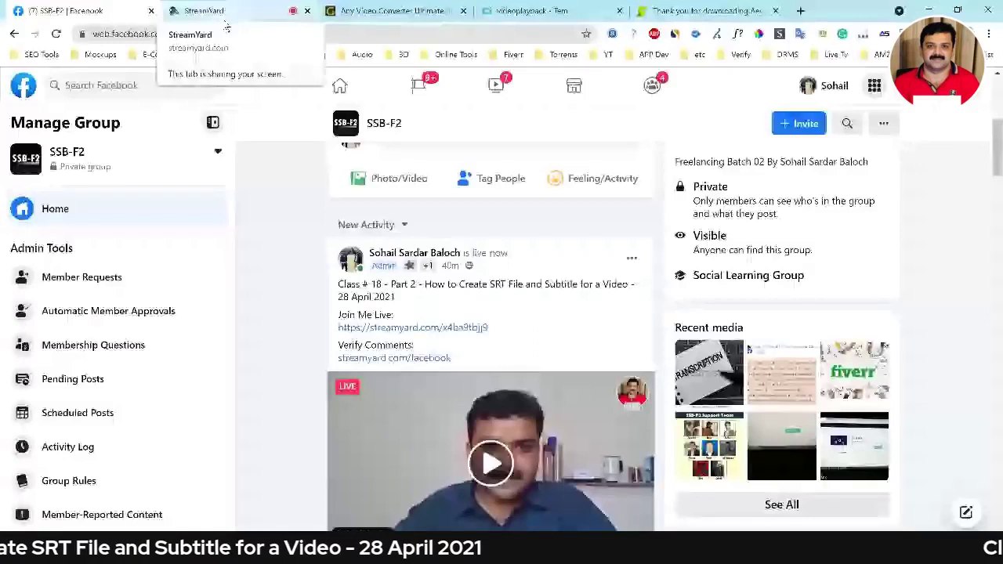
key("F5")
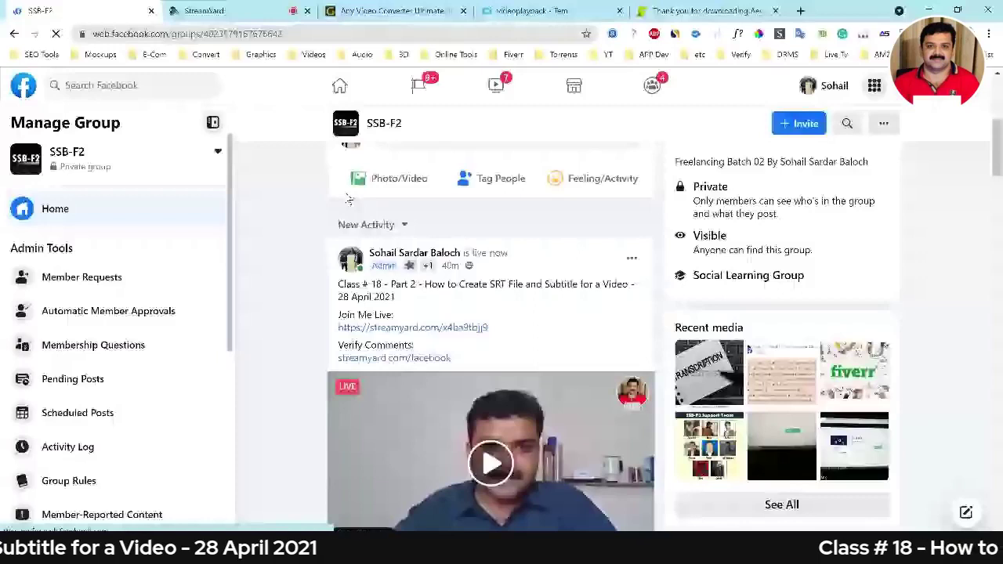